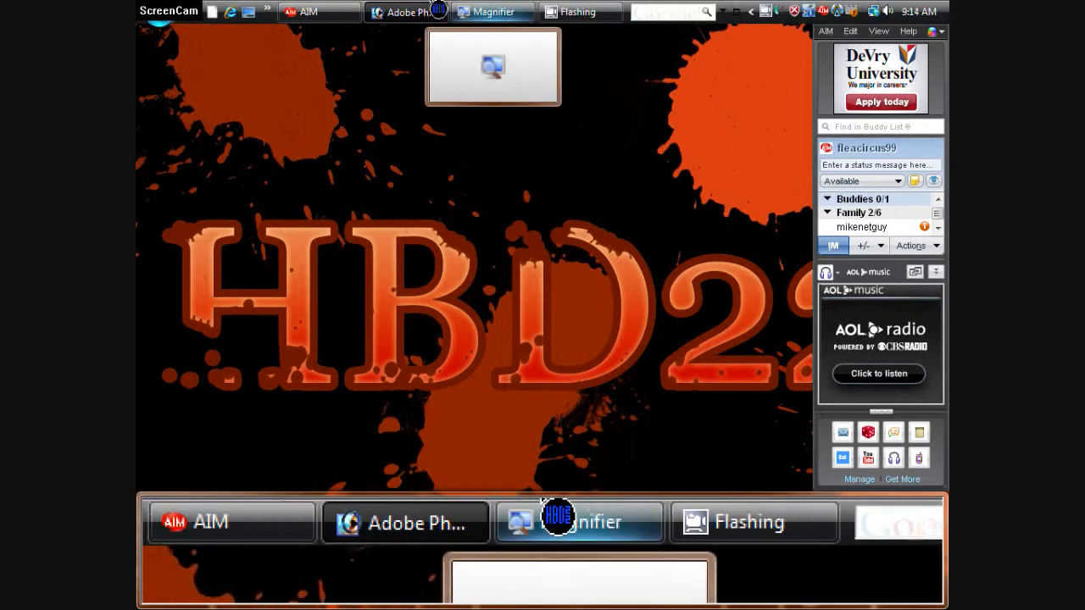
Step: Switch to Photoshop and view the edited New Super Mario Bros wallpaper
left_click(426, 11)
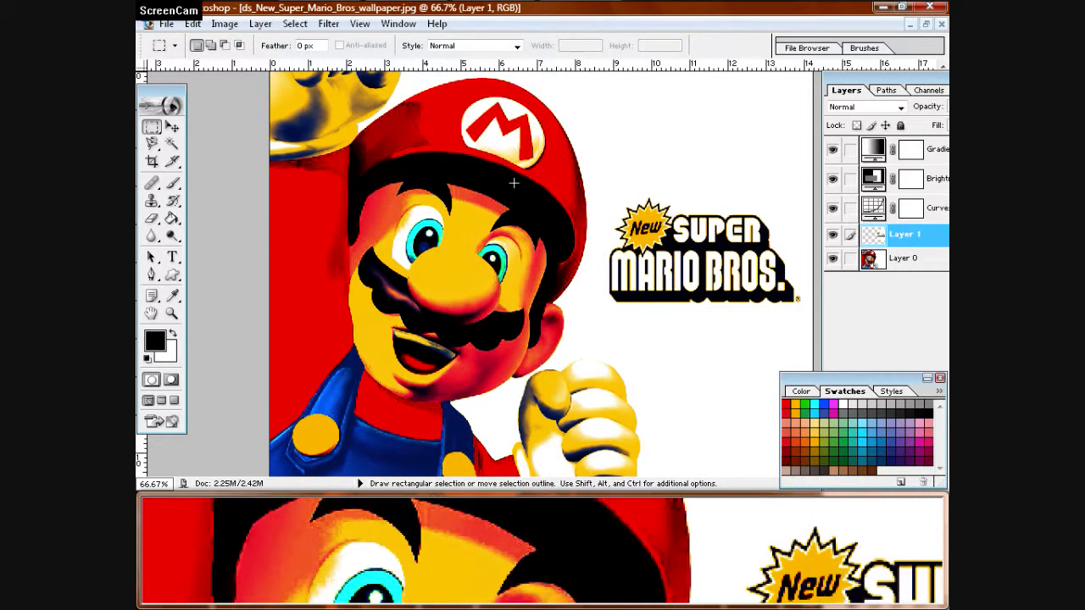
mouse_move(466, 2)
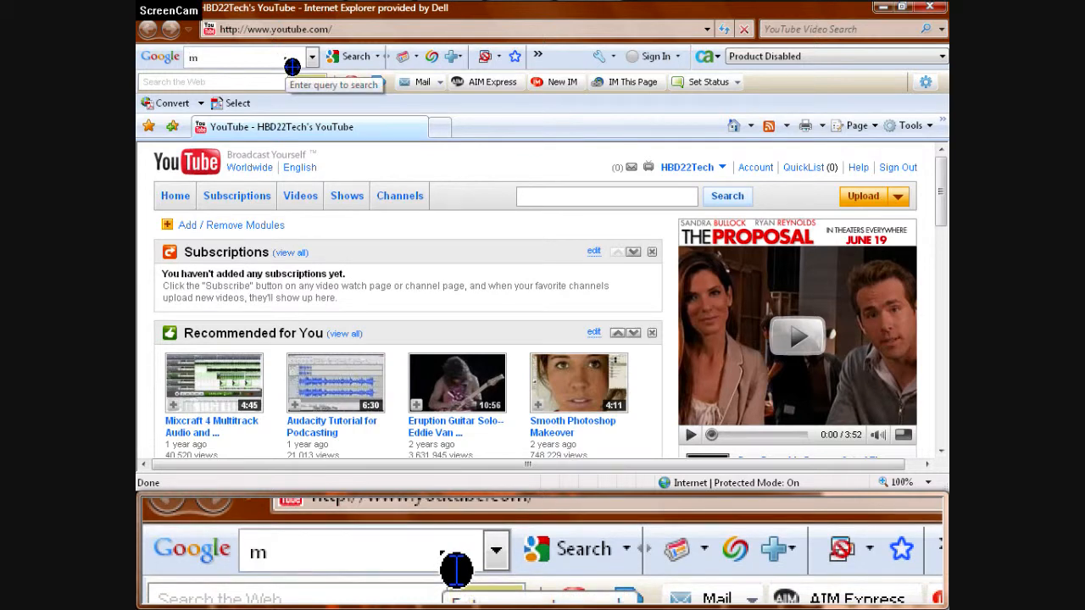
Step: Search Google for "mario bros wallpaper" in the web browser and show the image results
type("sa")
key("BackSpace")
key("BackSpace")
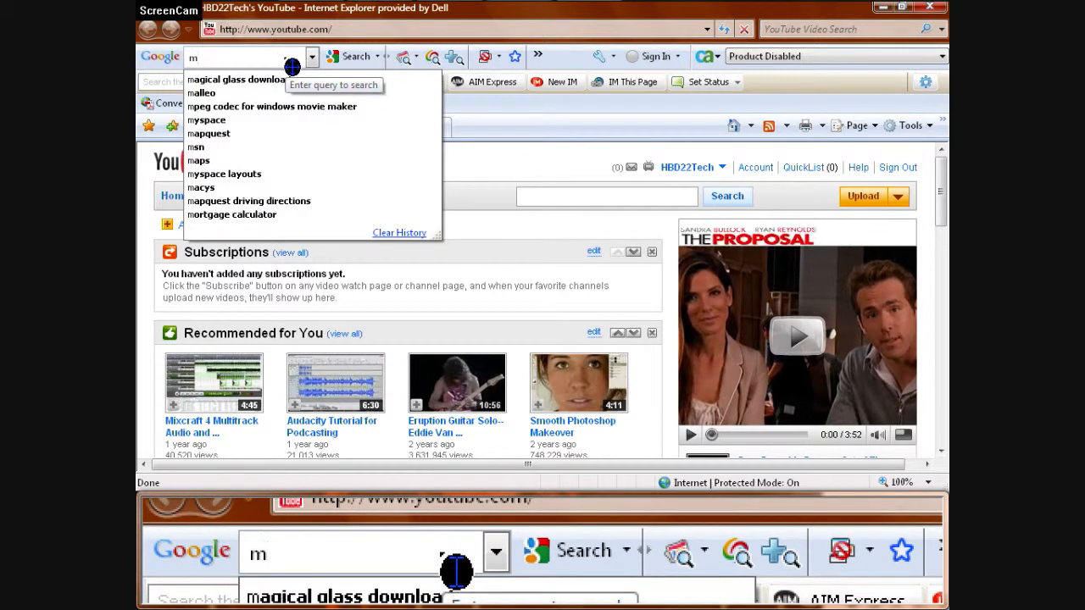
type("ario bros")
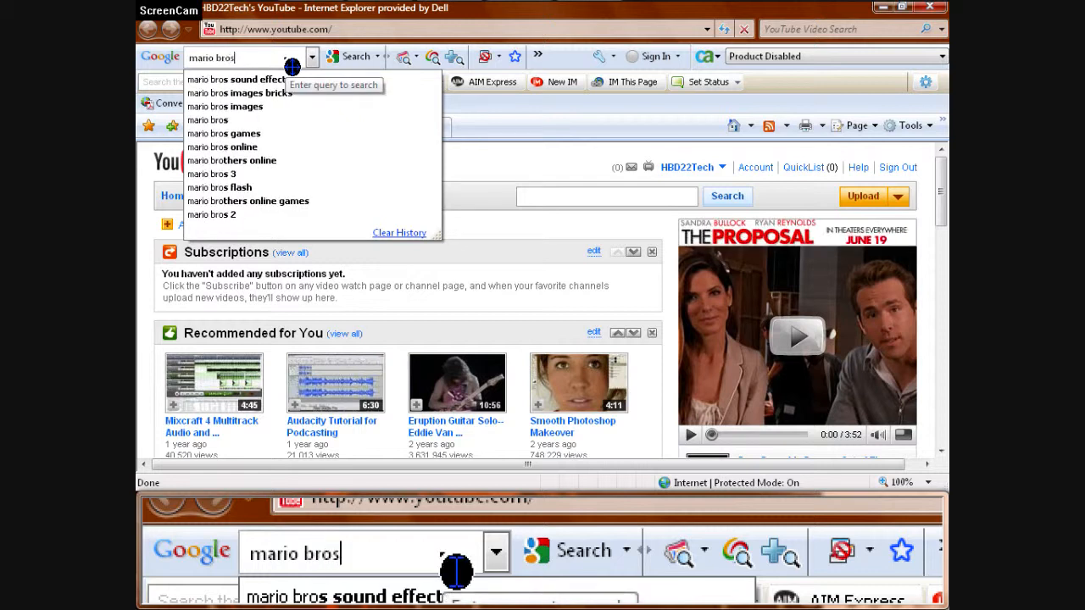
type(" wallp")
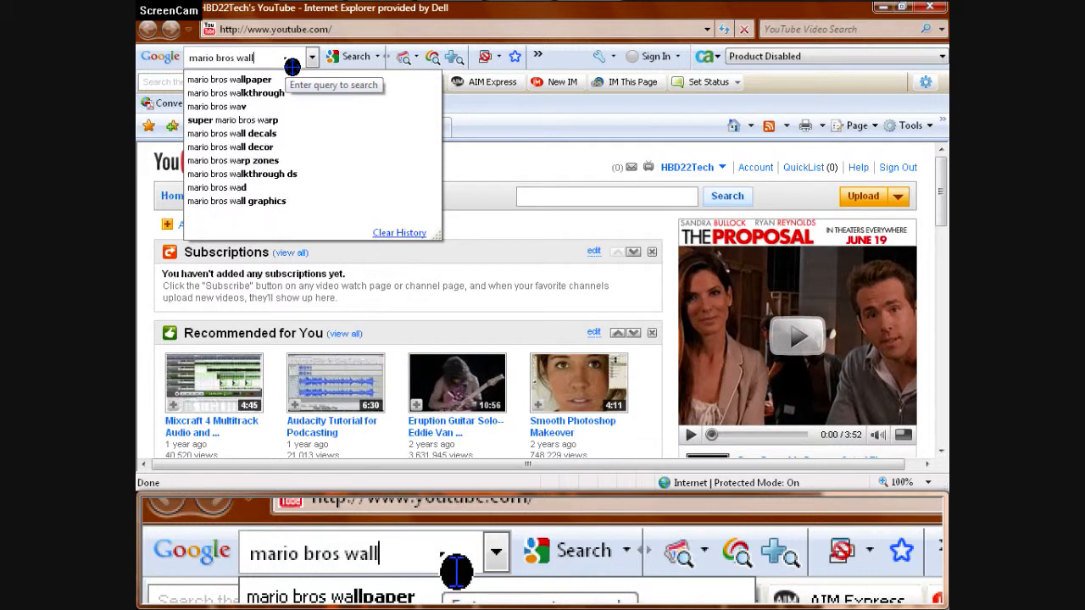
type("aper")
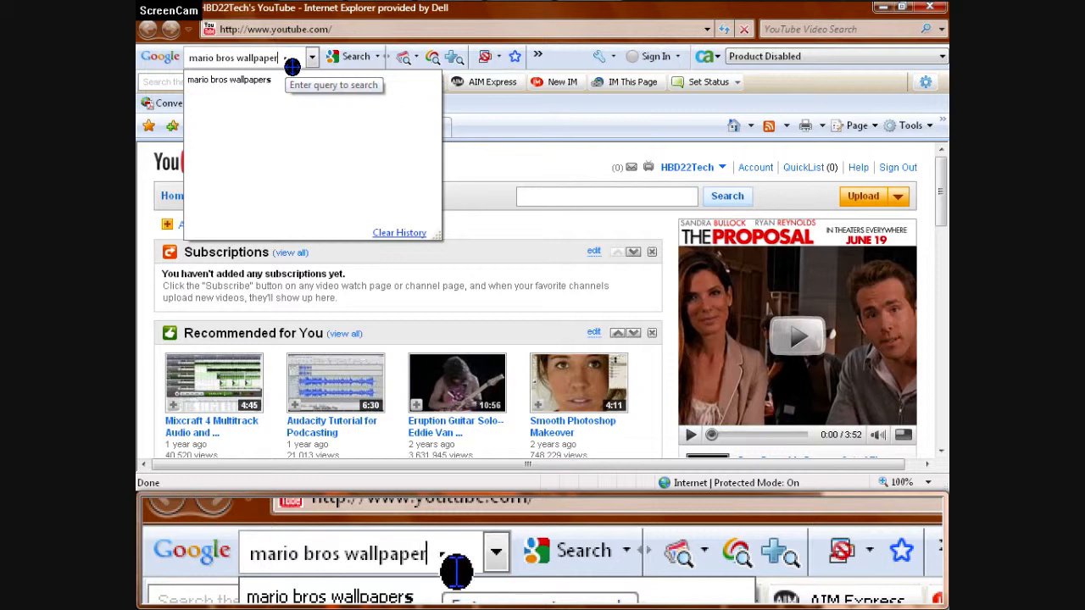
left_click(343, 57)
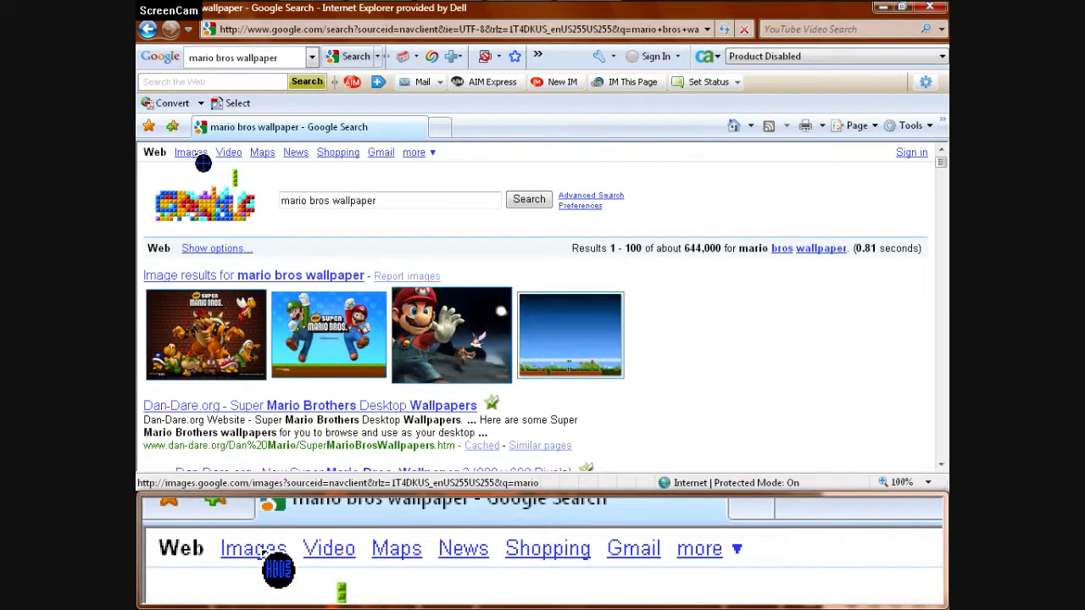
left_click(202, 158)
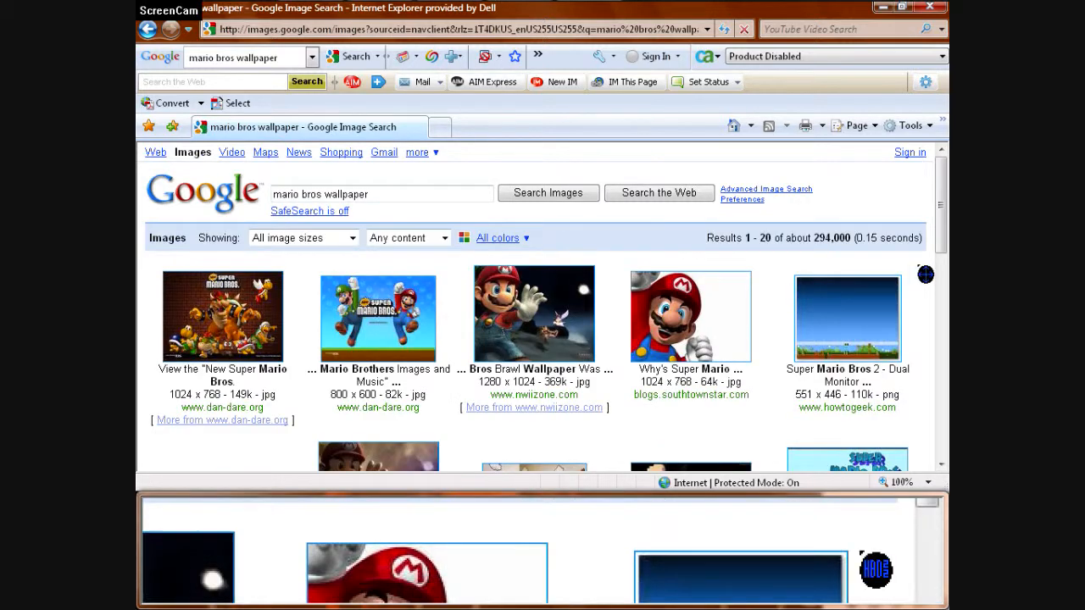
Step: Find the 1062 x 842 picture of Mario, Wario, Yoshi and Luigi in the image results and open it full size
left_click_drag(943, 211, 943, 245)
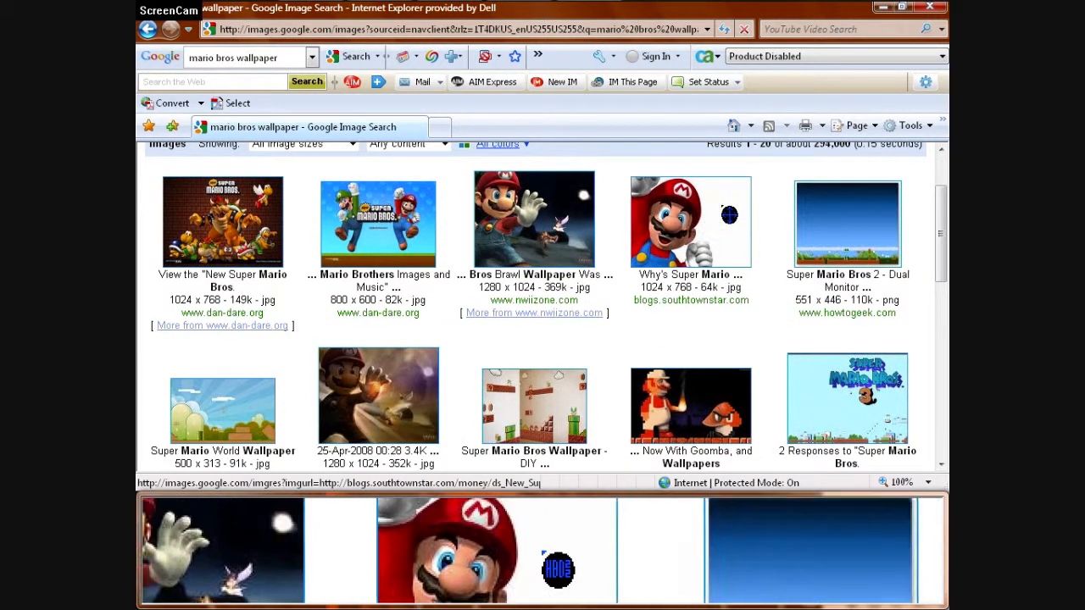
left_click_drag(942, 228, 944, 306)
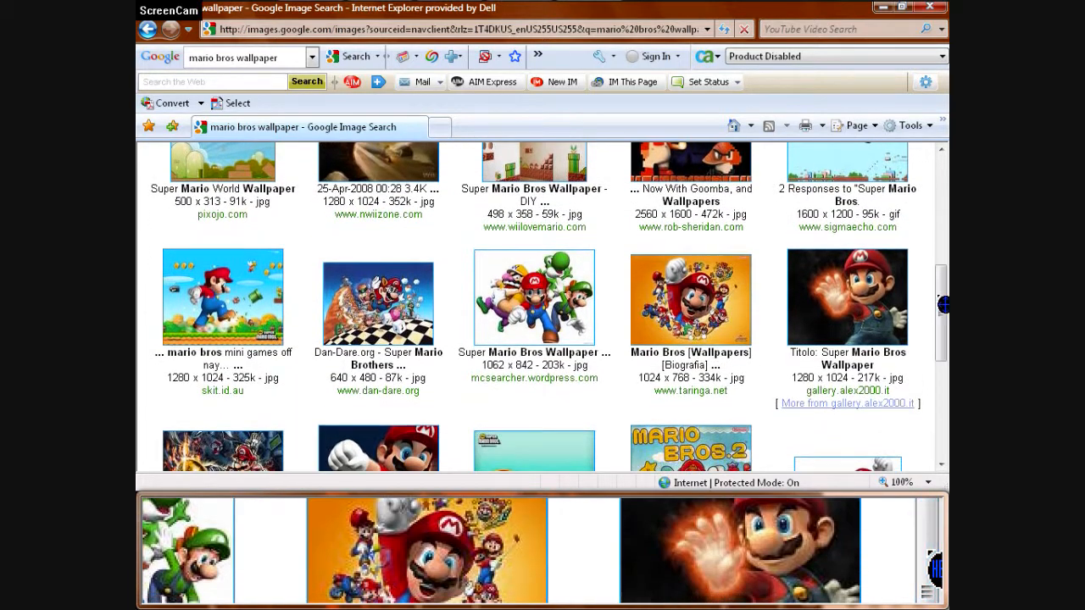
left_click(534, 307)
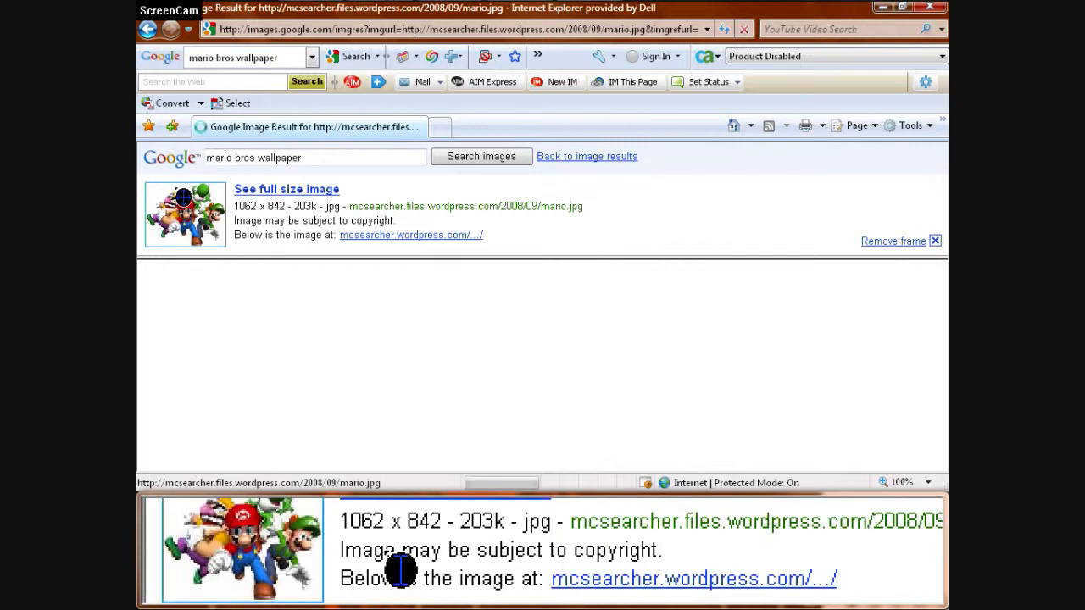
left_click(194, 222)
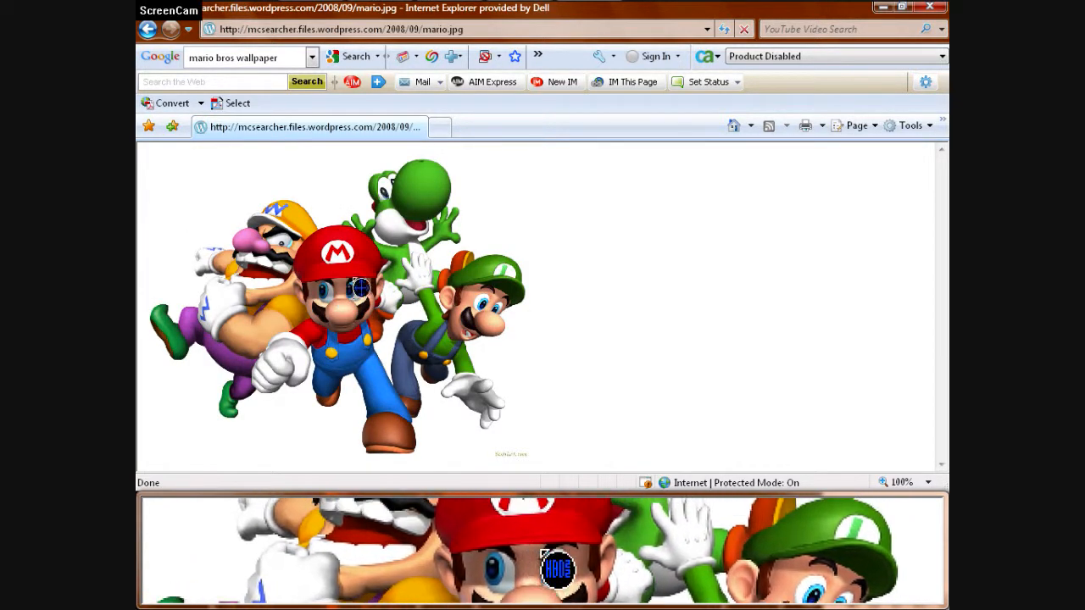
Step: Save the full-size picture to the Pictures folder as a bitmap named sm64ds
right_click(354, 278)
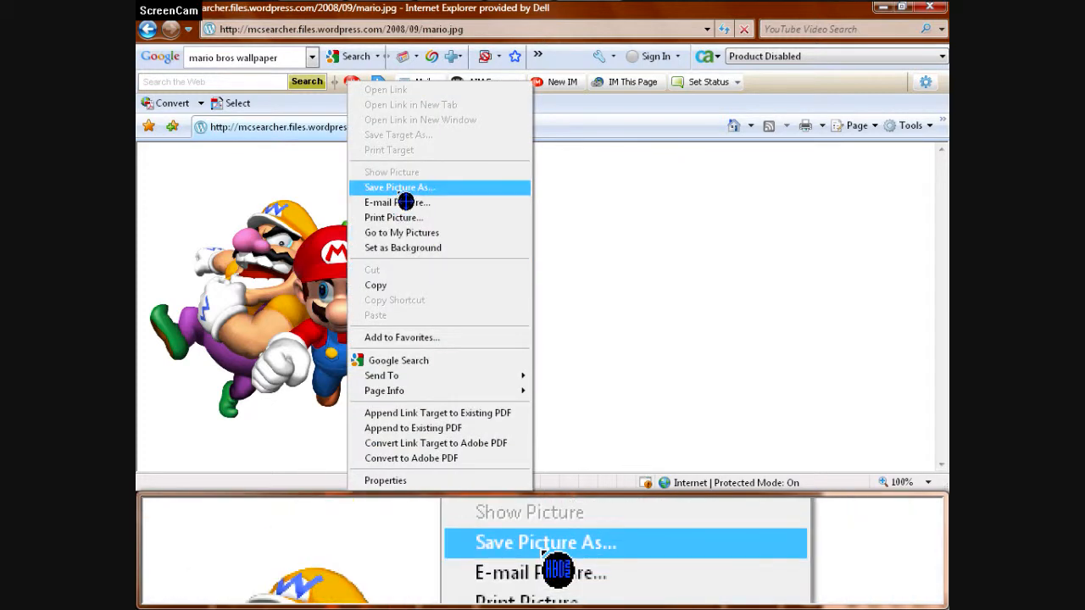
left_click(405, 200)
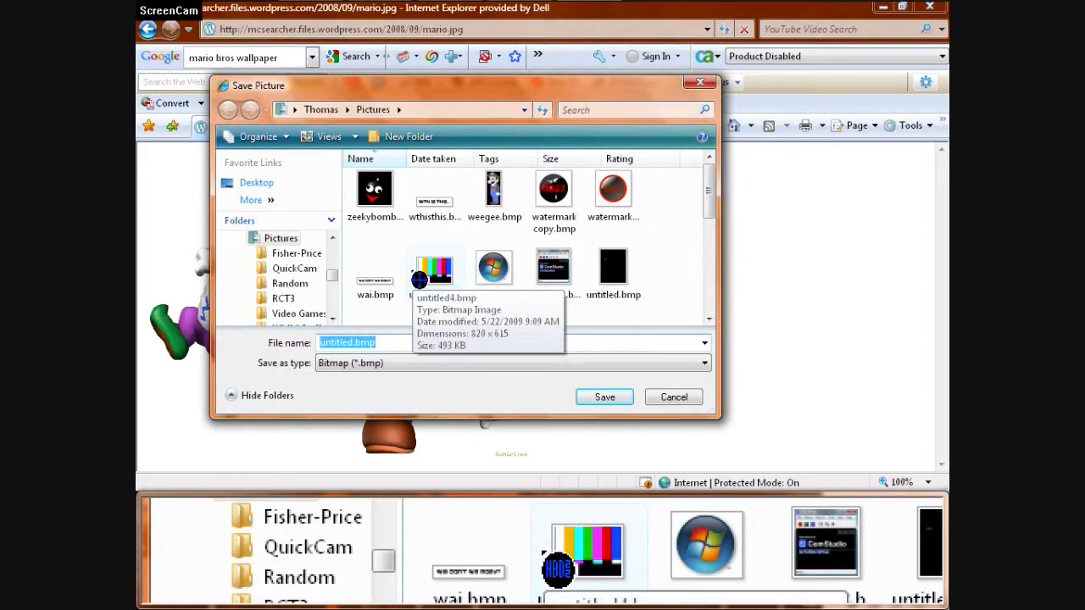
type("sm64ds")
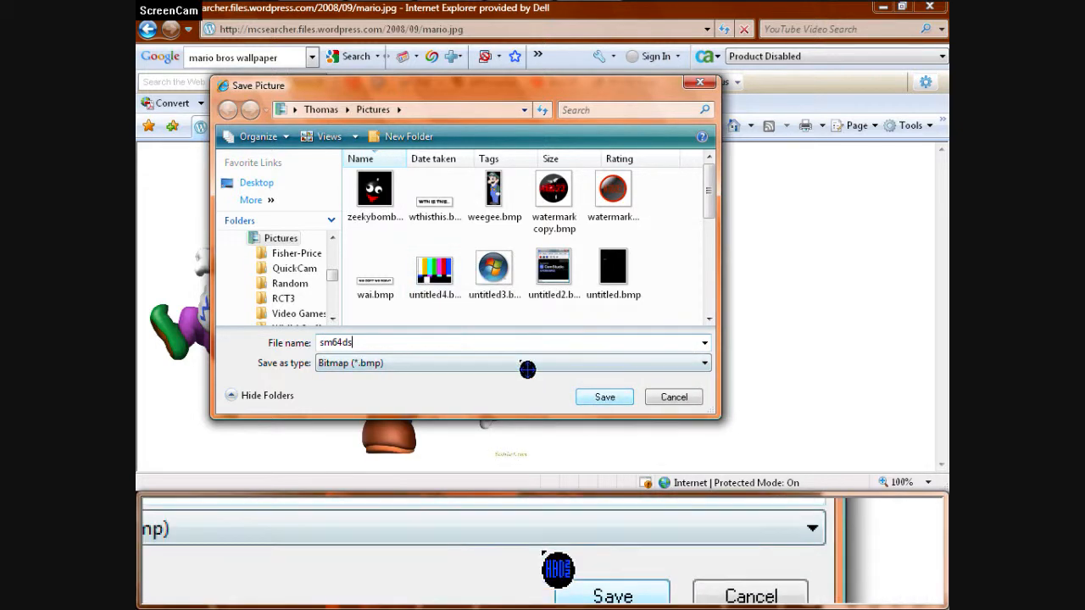
left_click(422, 364)
left_click(420, 378)
left_click(609, 399)
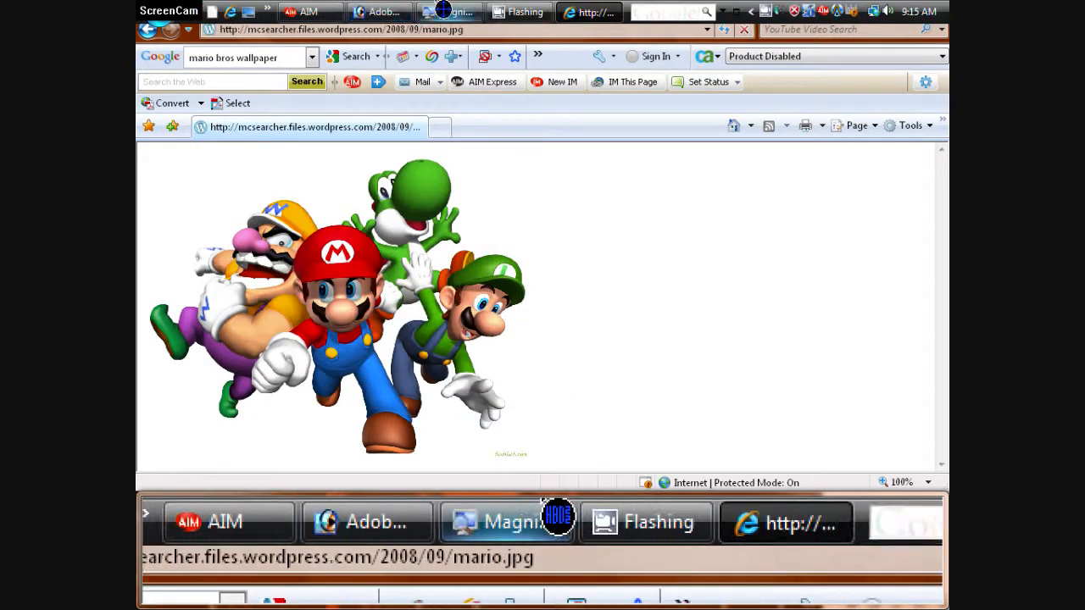
Step: Switch to Photoshop, open sm64ds.bmp from the Pictures folder and maximize its document window
left_click(380, 12)
left_click(168, 24)
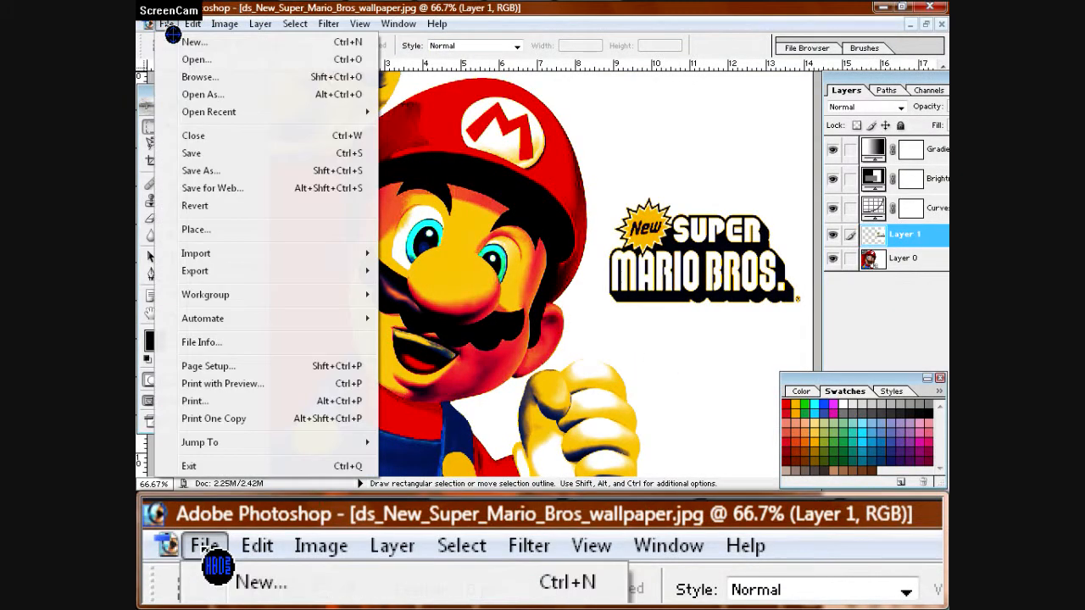
left_click(183, 64)
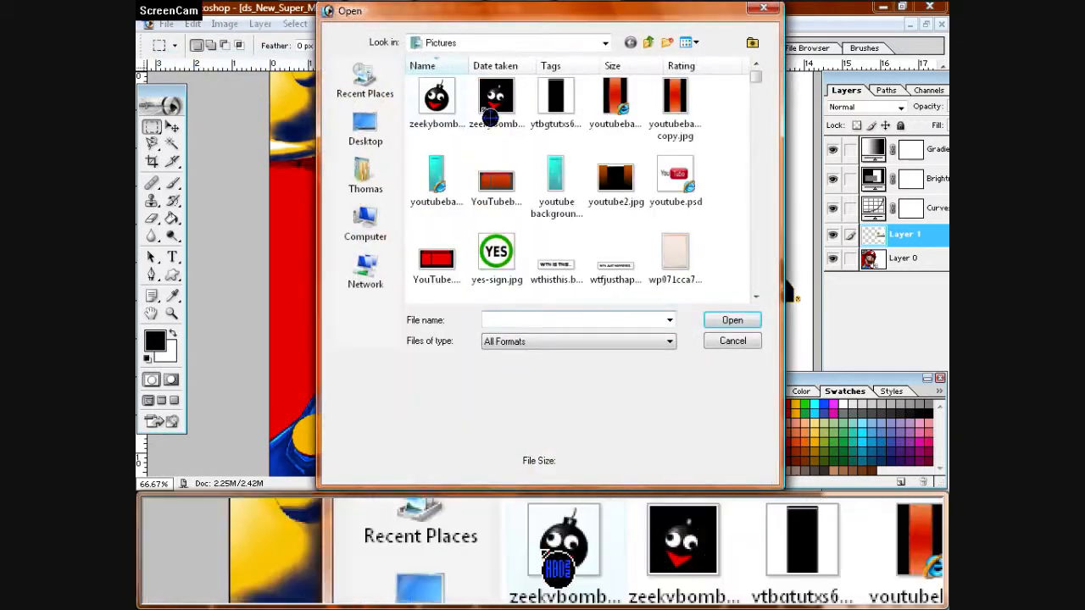
left_click_drag(756, 78, 756, 129)
double_click(449, 193)
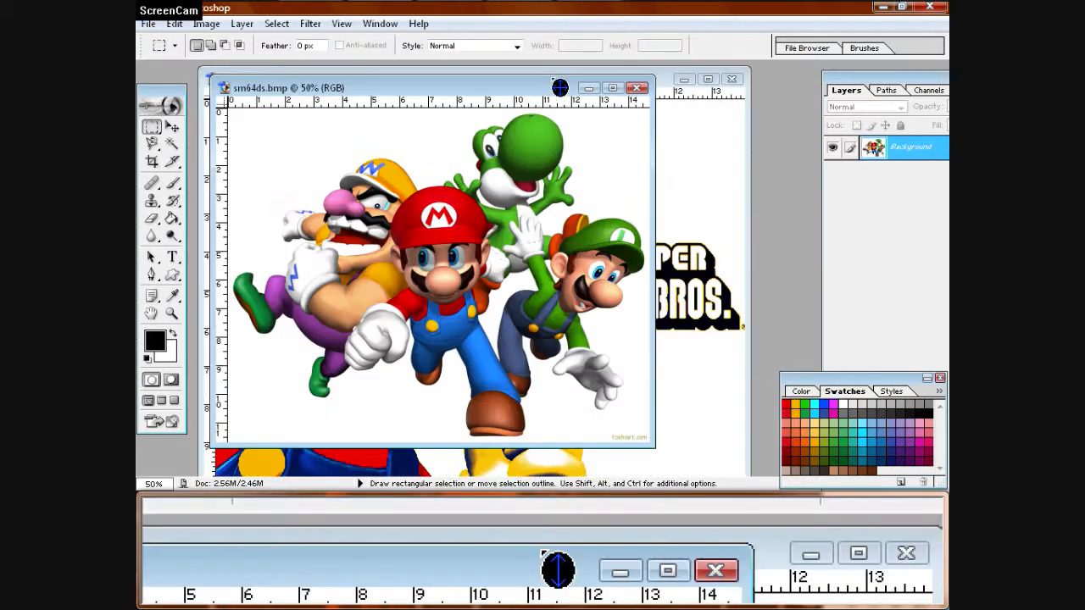
left_click(612, 88)
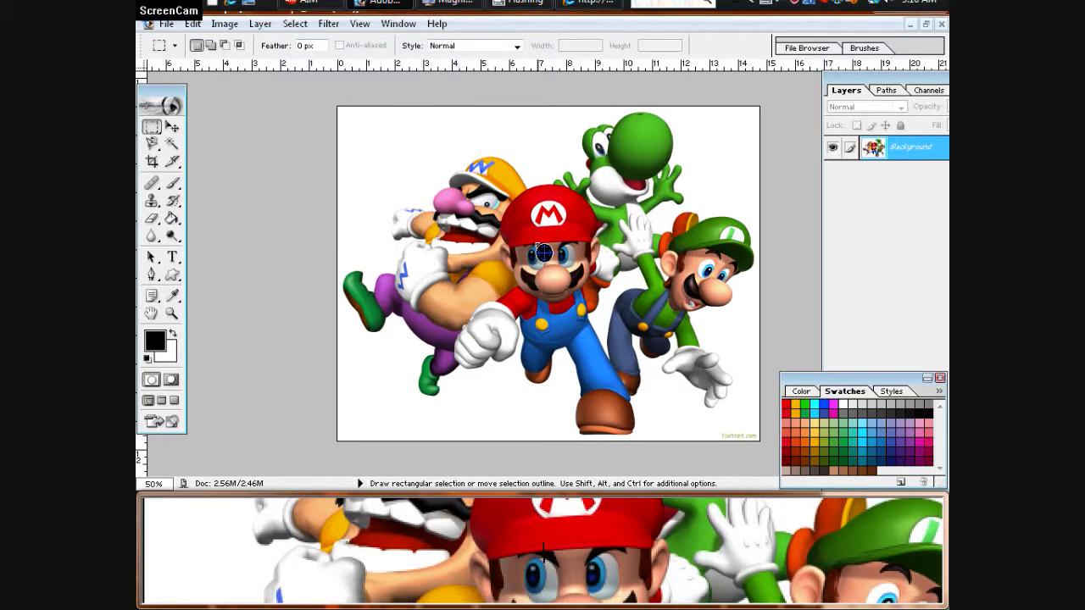
left_click(225, 23)
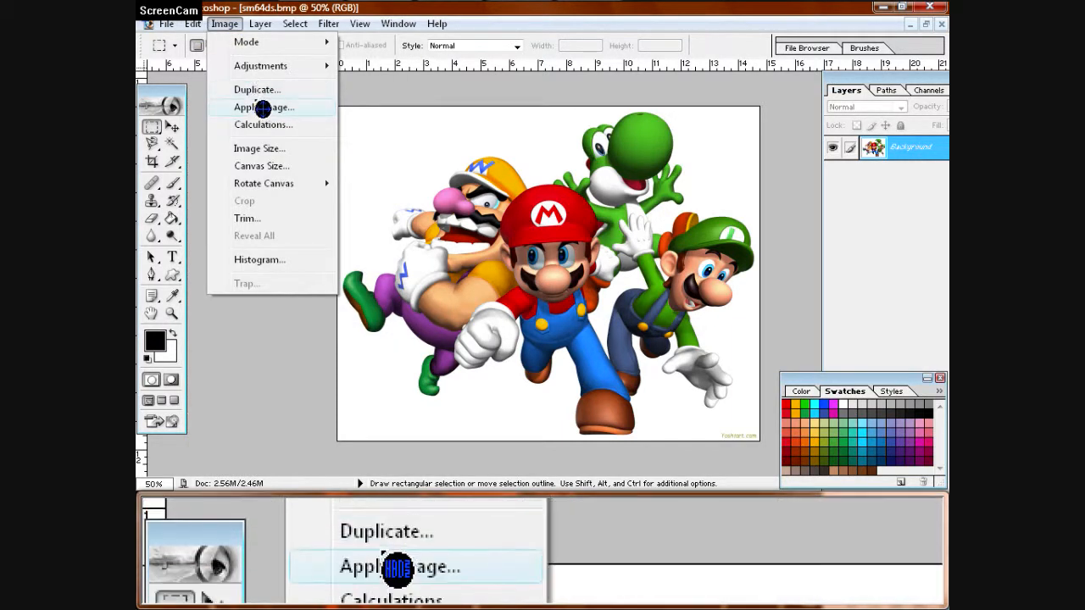
left_click(269, 153)
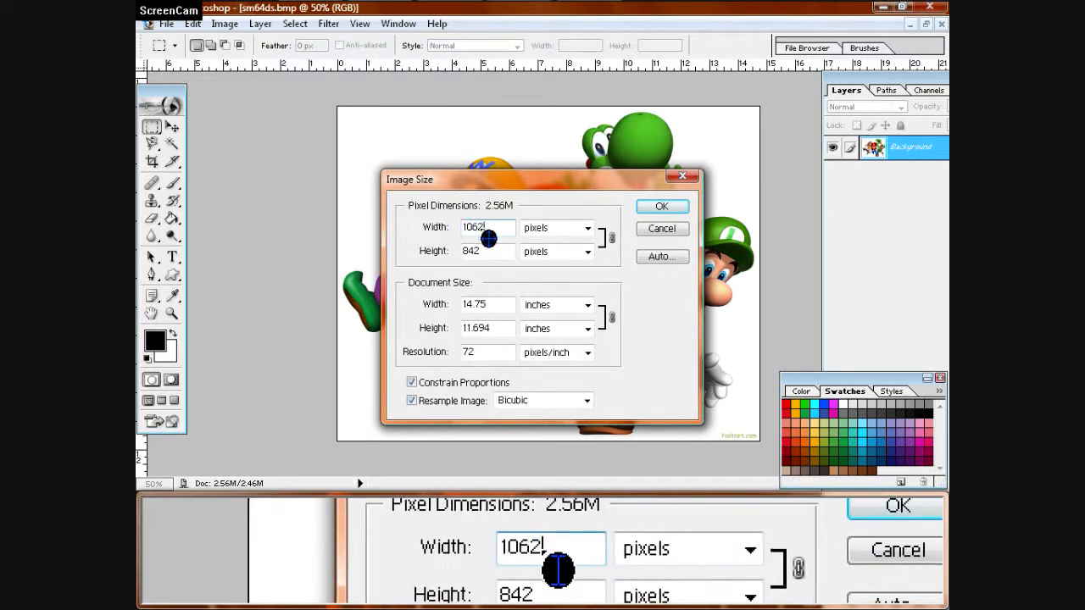
type("24")
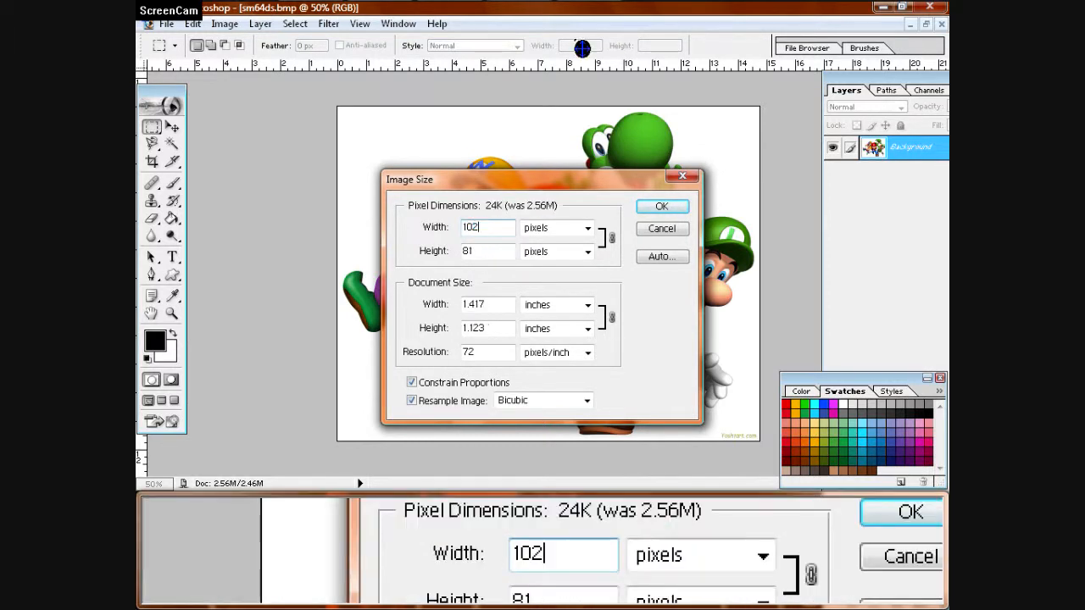
key("Tab")
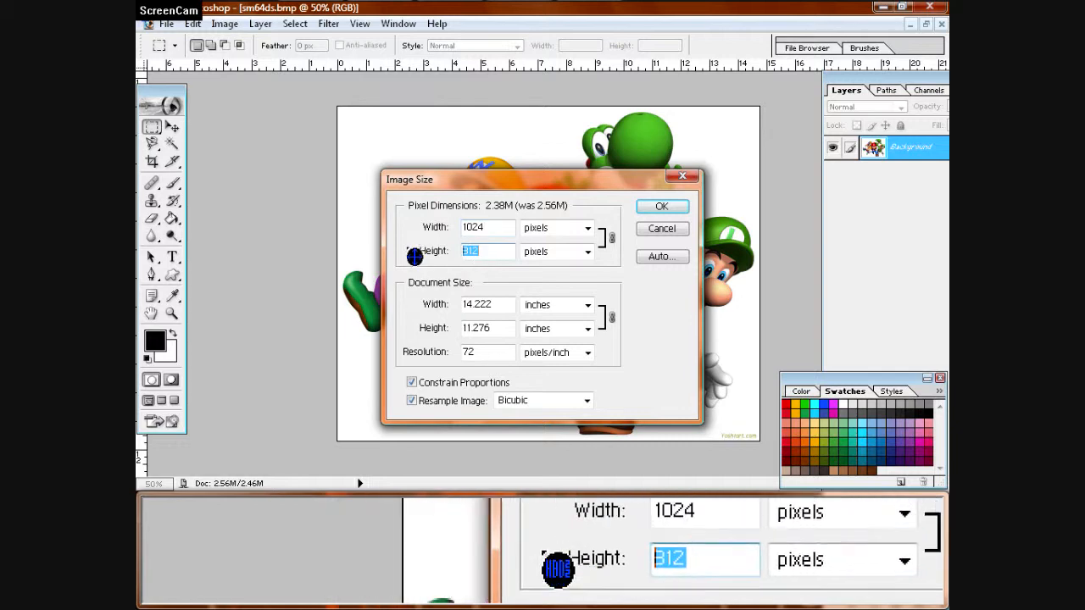
type("768")
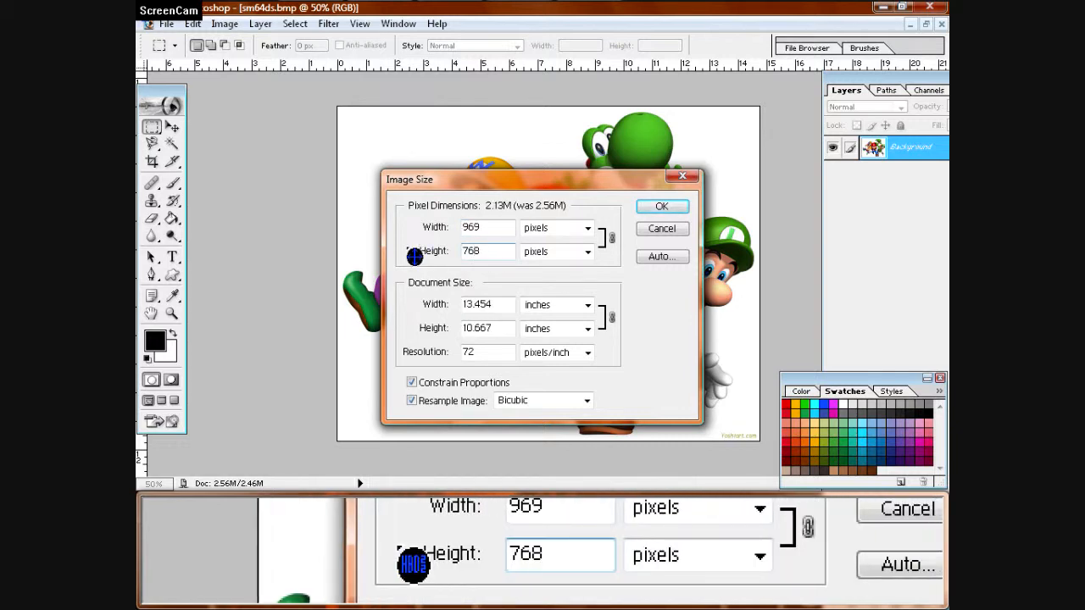
left_click(590, 236)
left_click(592, 237)
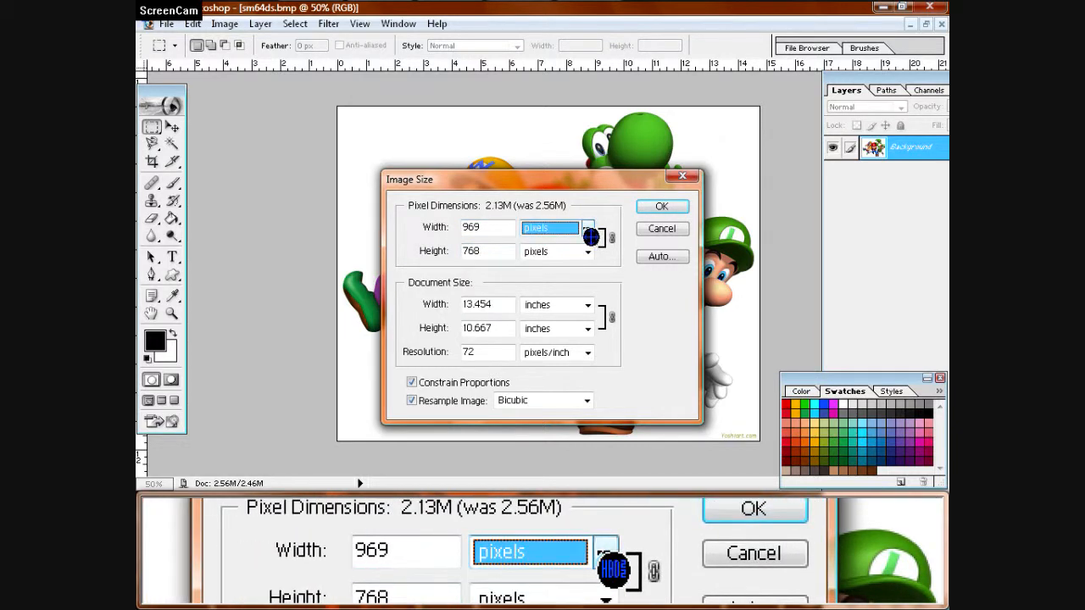
left_click(588, 307)
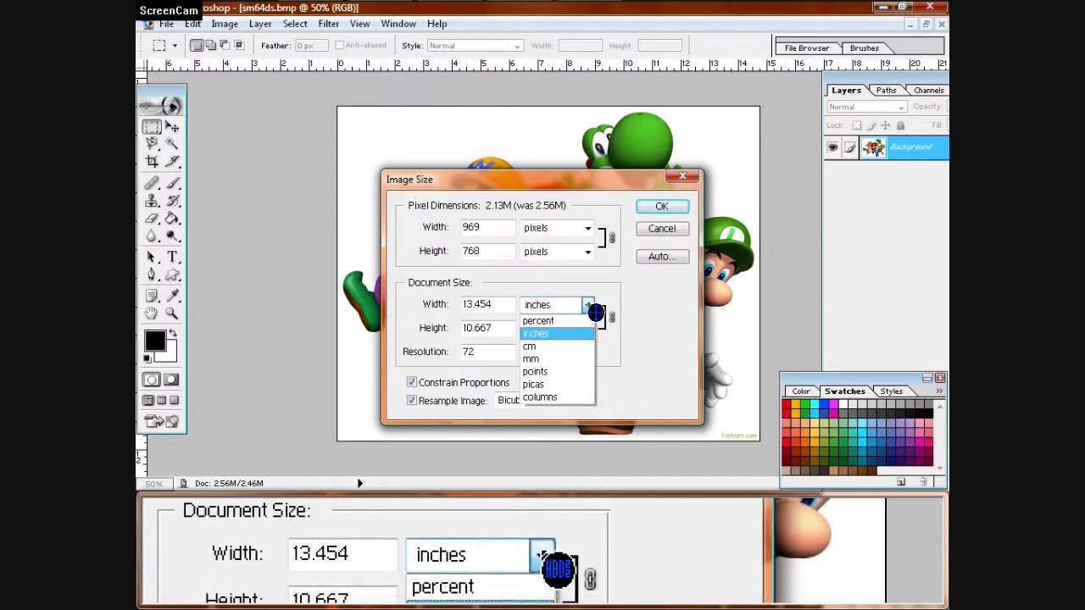
left_click(589, 307)
left_click(587, 354)
left_click(586, 352)
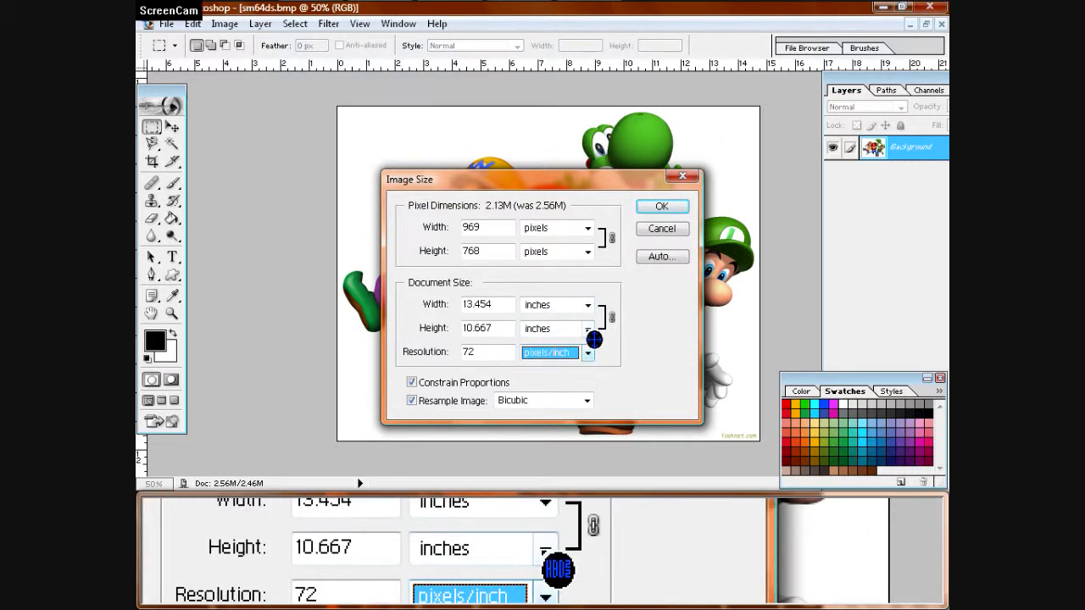
left_click(586, 330)
left_click(587, 330)
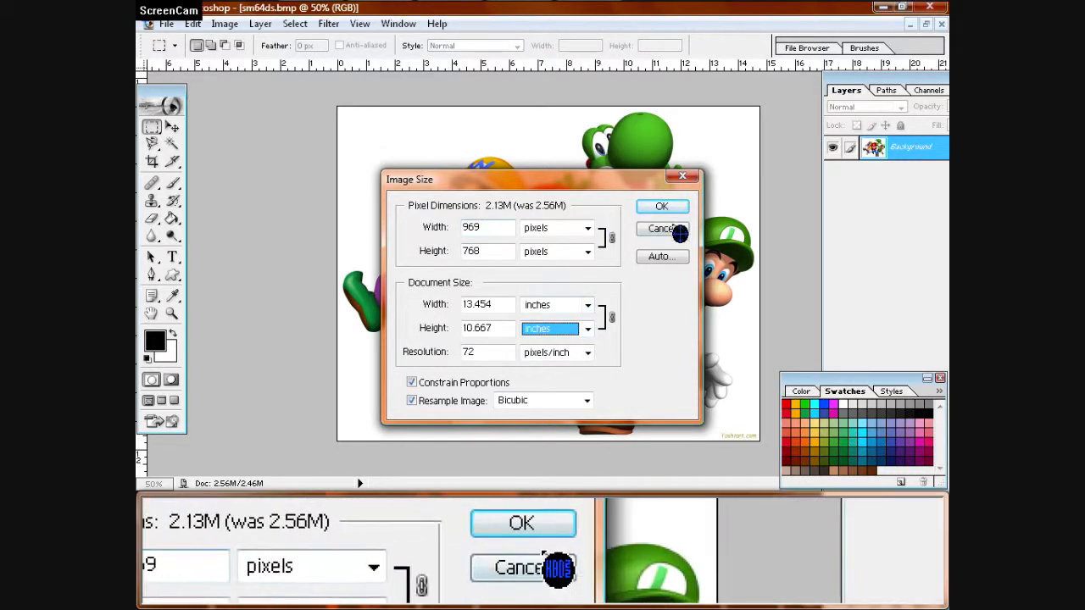
left_click(662, 229)
Step: Set the canvas size of sm64ds.bmp to 1024 x 768 pixels, accepting the clipping of the image edges
left_click(225, 24)
left_click(266, 163)
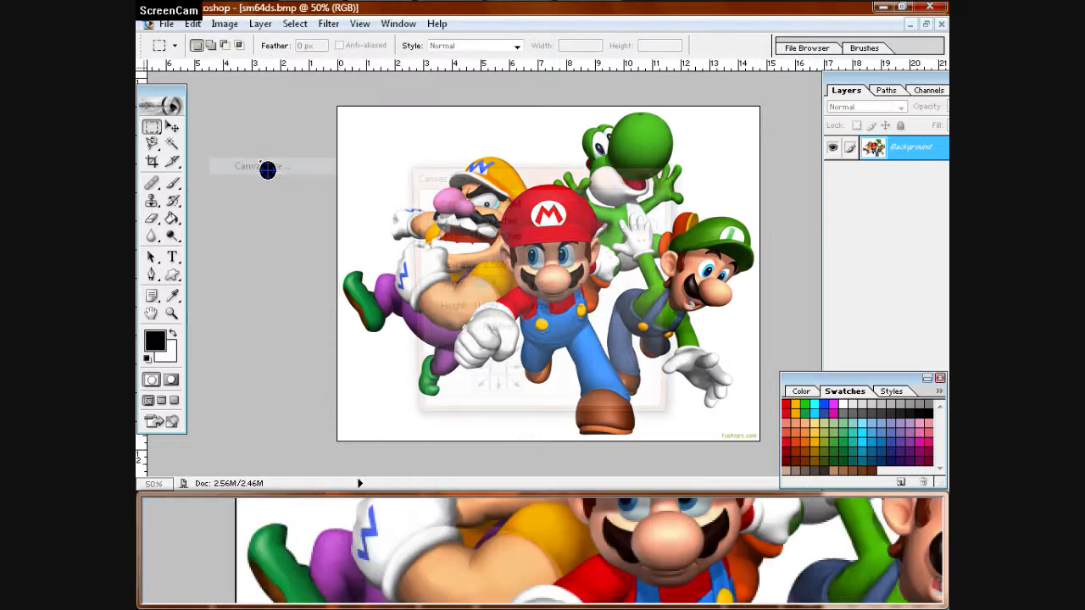
left_click(584, 288)
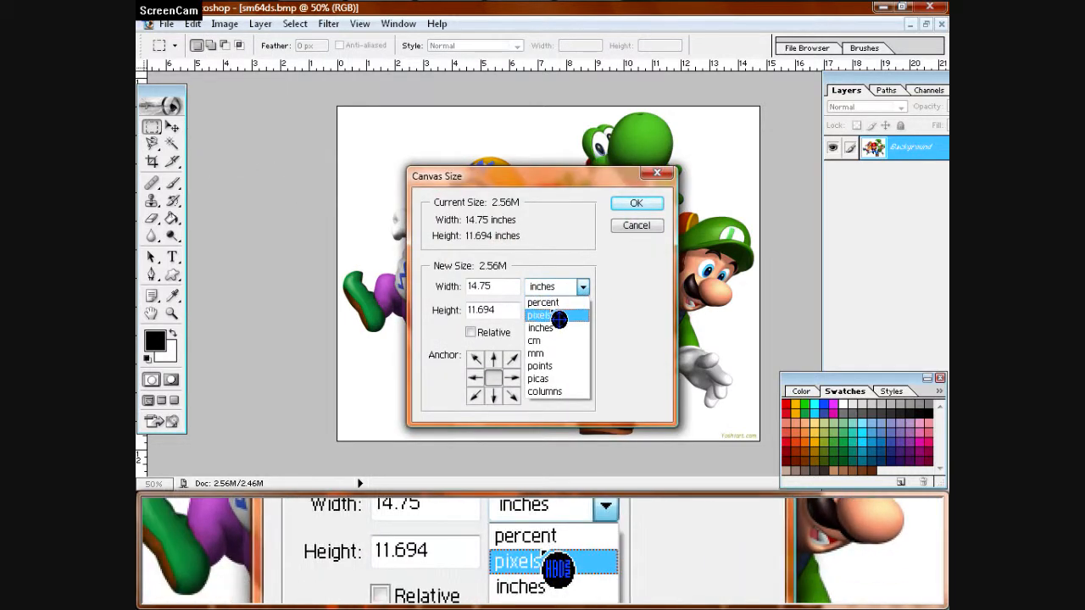
left_click(559, 314)
left_click(576, 317)
left_click(547, 340)
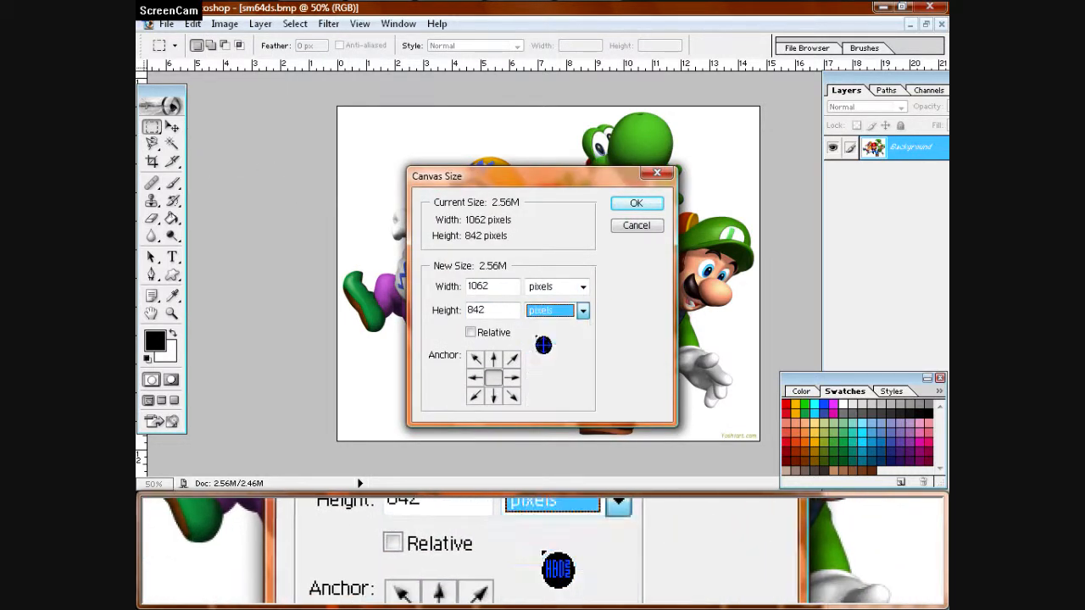
left_click_drag(500, 288, 489, 301)
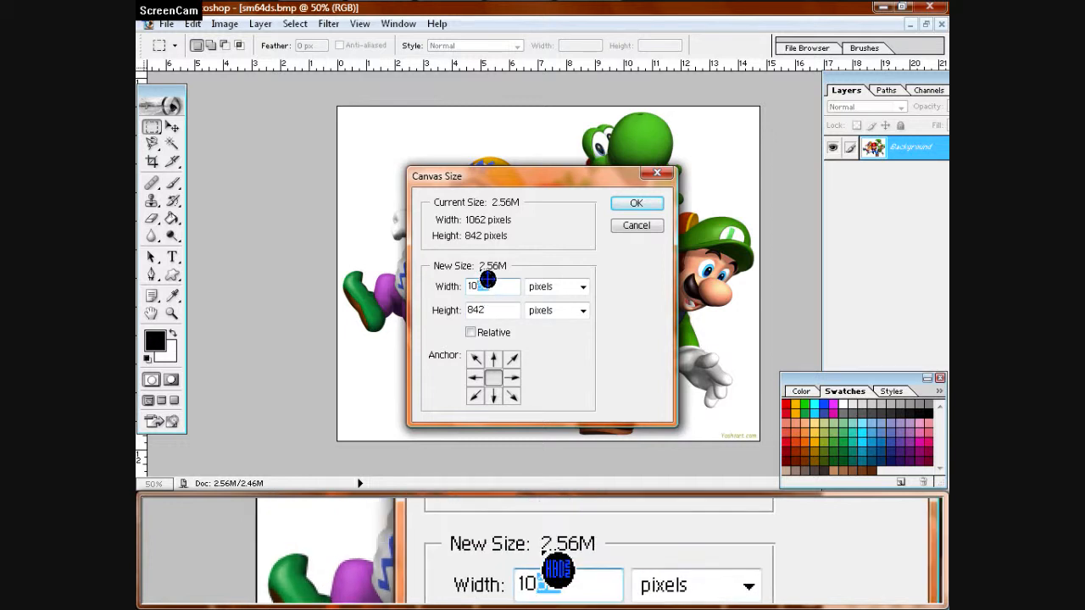
left_click_drag(498, 321, 415, 327)
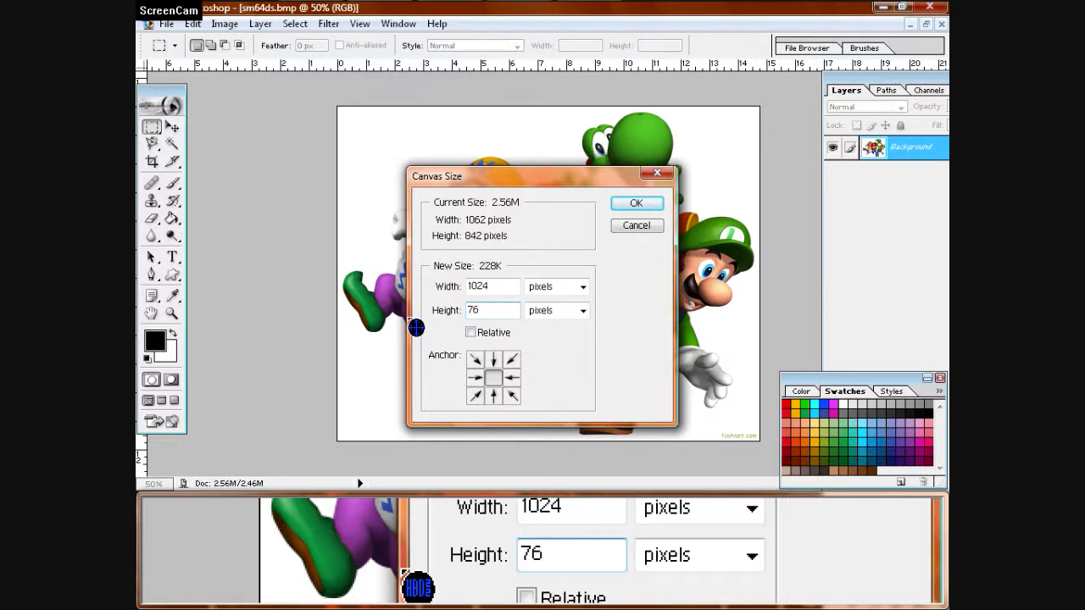
left_click(634, 208)
left_click(503, 245)
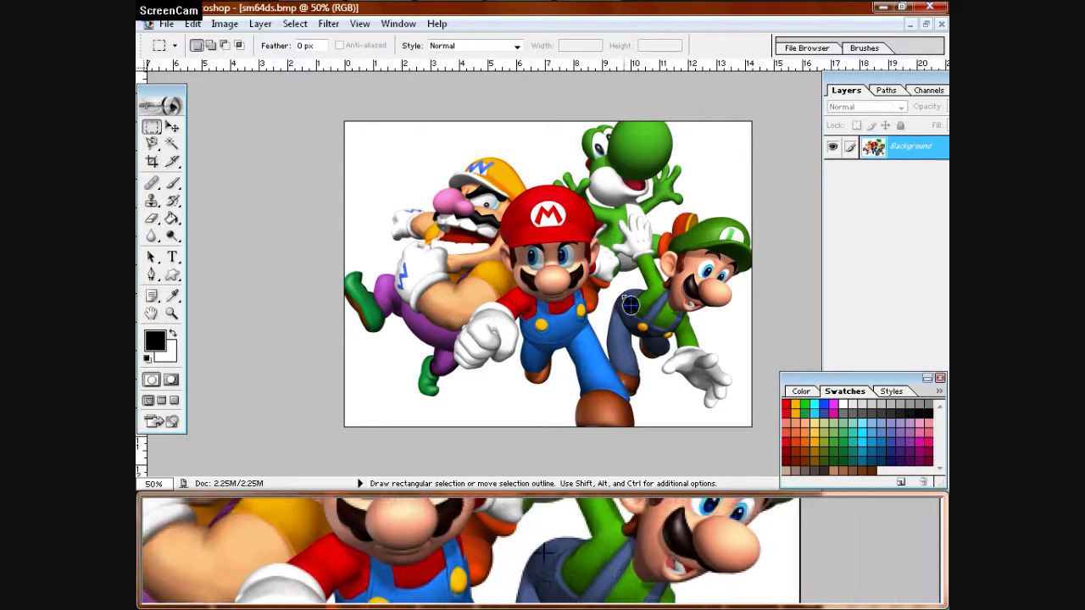
Step: Move the Swatches palette beside the toolbox and place the Layers palette clear of the picture
left_click_drag(873, 388, 274, 283)
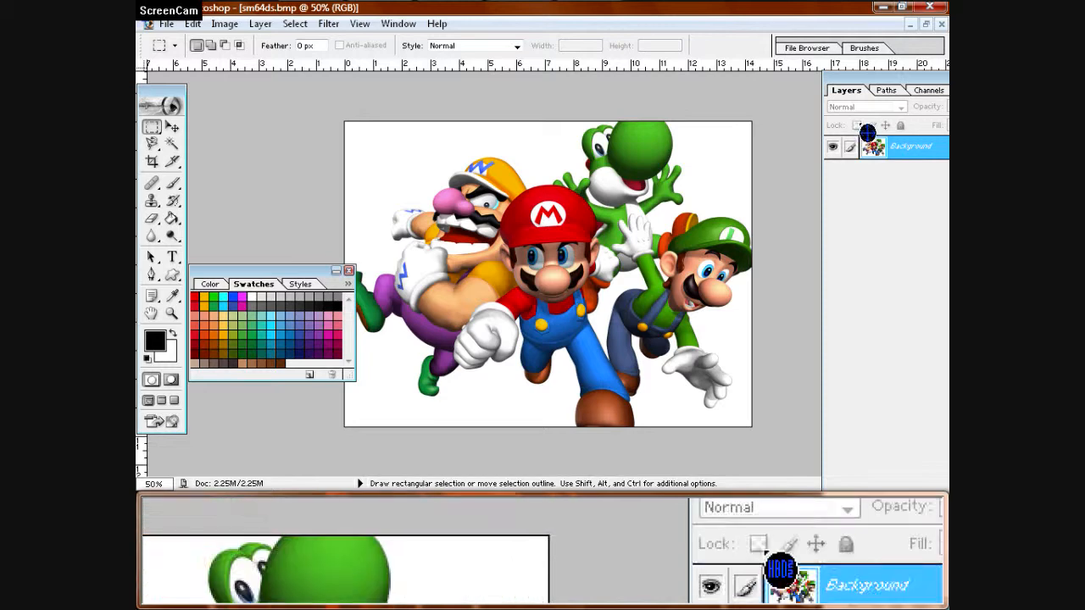
left_click_drag(880, 88, 686, 15)
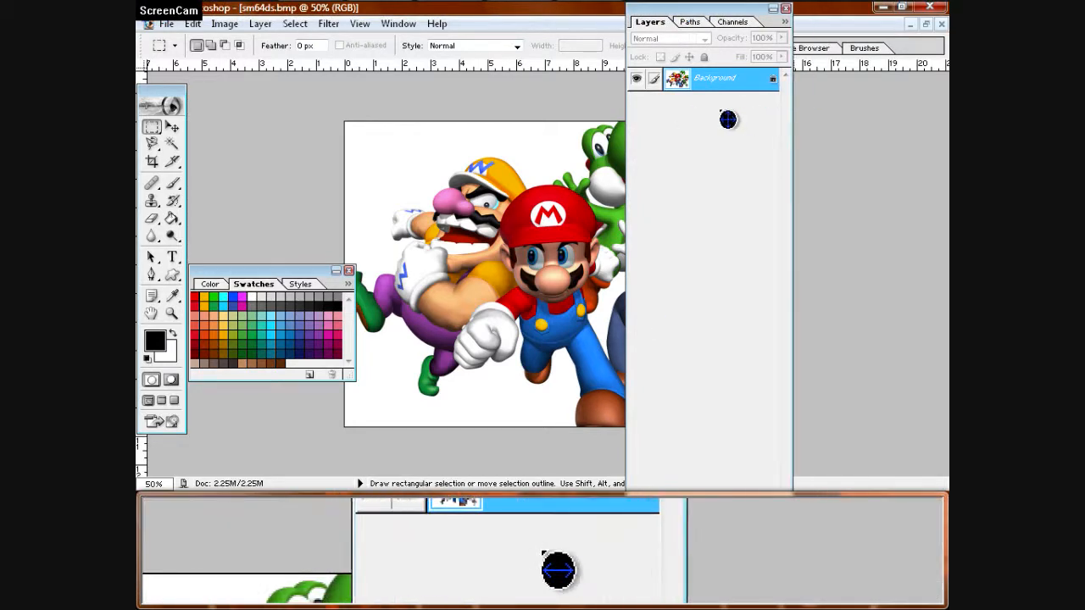
left_click_drag(695, 23, 900, 89)
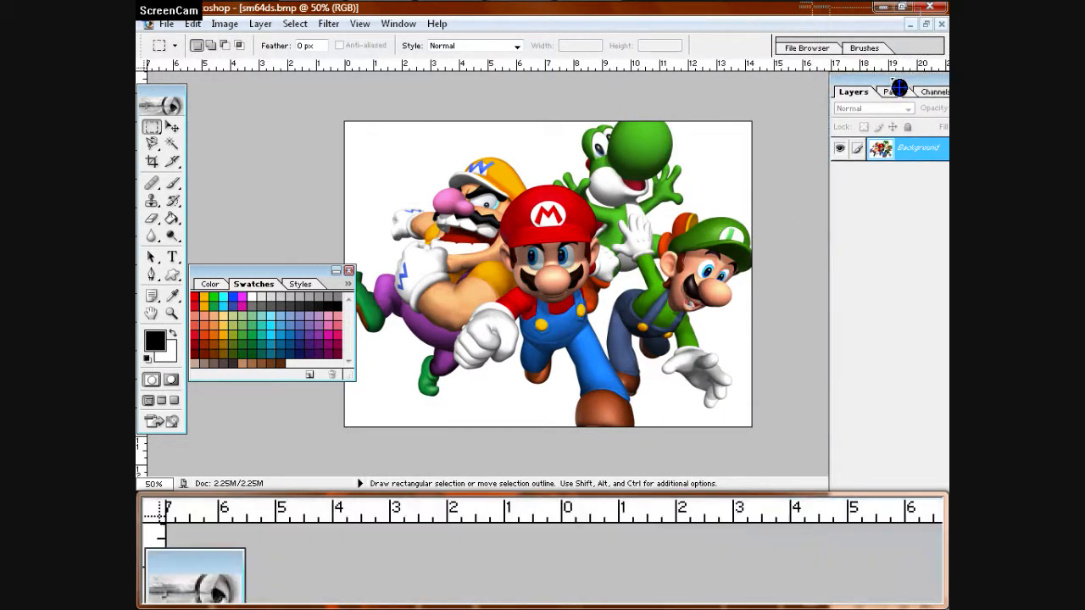
Step: Add a Curves adjustment layer and bend its RGB curve into a steep S through input 150/output 223 and input 91/output 43
left_click(263, 24)
mouse_move(439, 163)
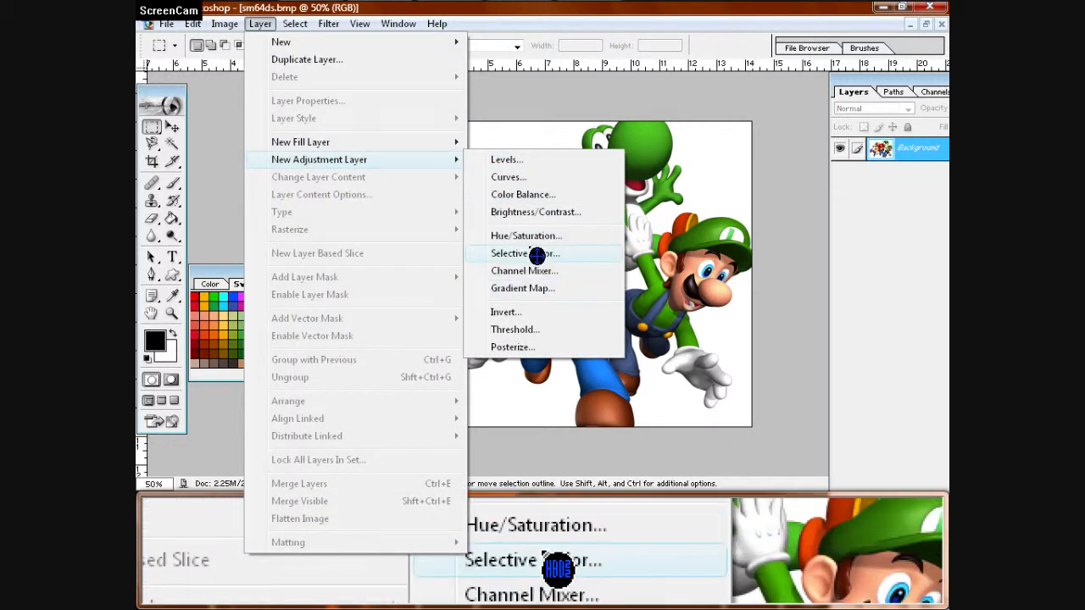
left_click(504, 177)
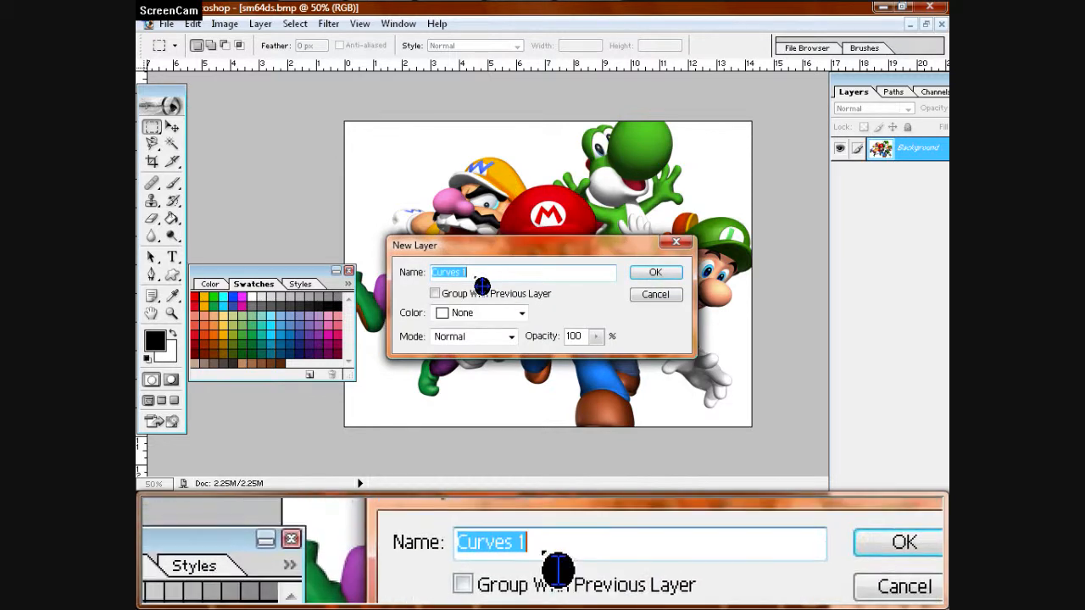
left_click(662, 279)
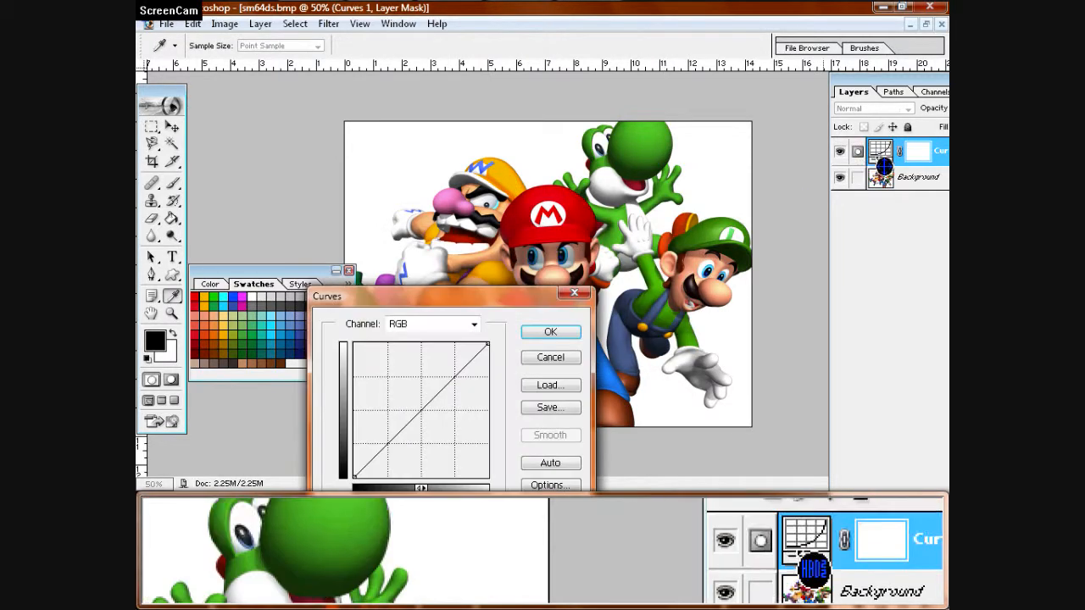
left_click_drag(462, 302, 550, 168)
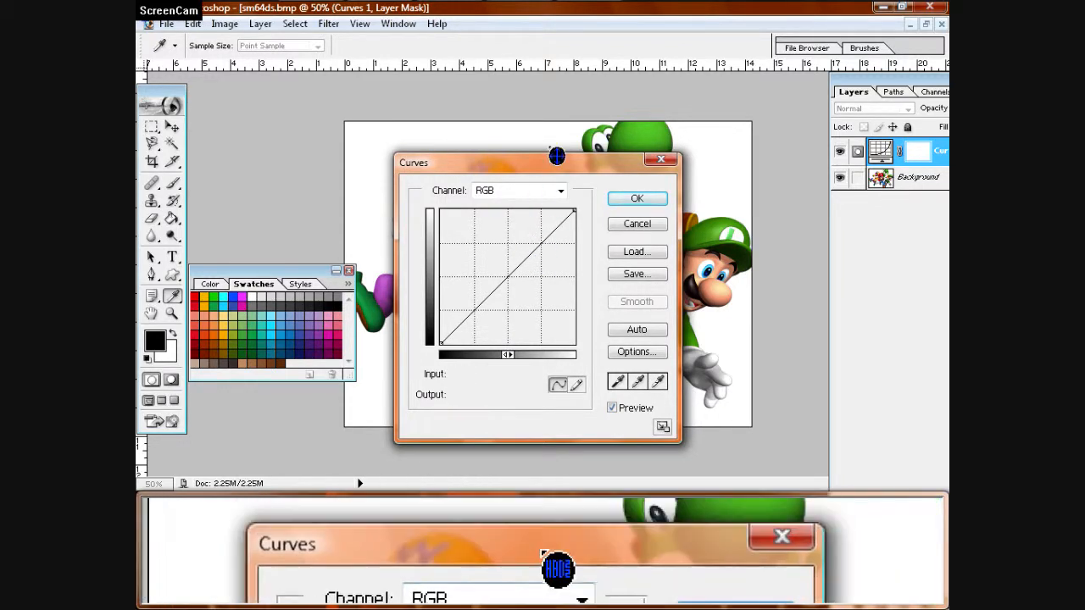
left_click_drag(554, 172, 797, 177)
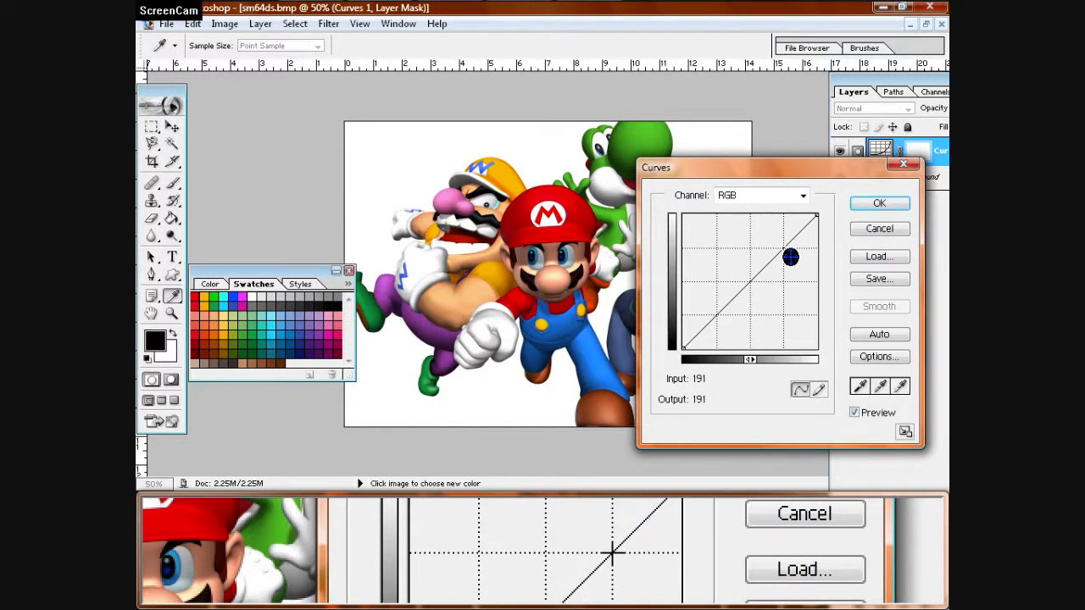
left_click_drag(791, 254, 768, 241)
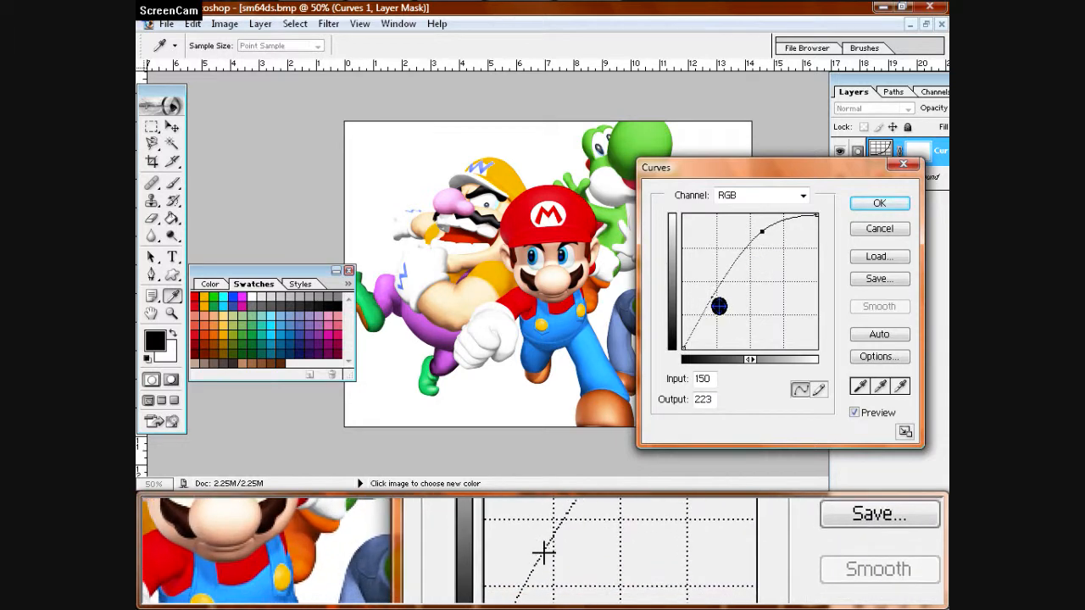
left_click_drag(719, 305, 738, 335)
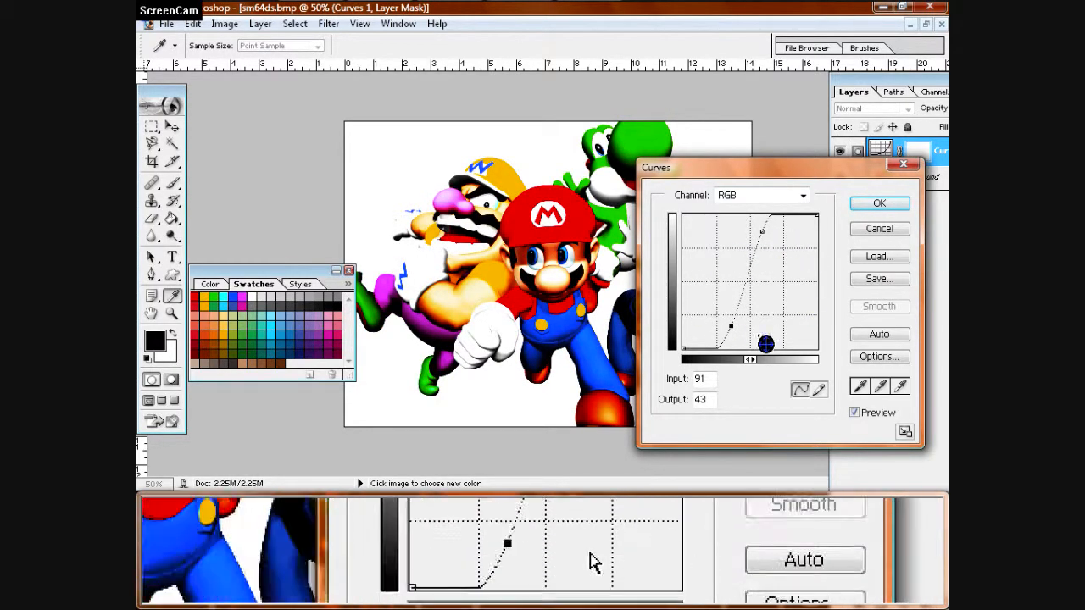
Step: Shape the Red channel curve into an S through input 155/output 217 and input 92/output 56
left_click(804, 203)
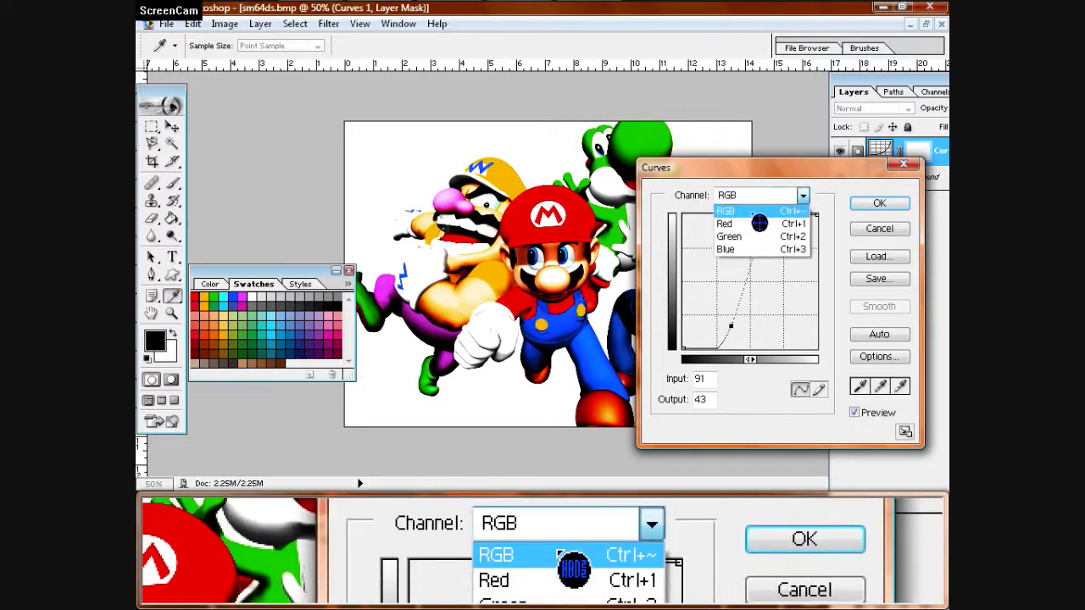
left_click(743, 224)
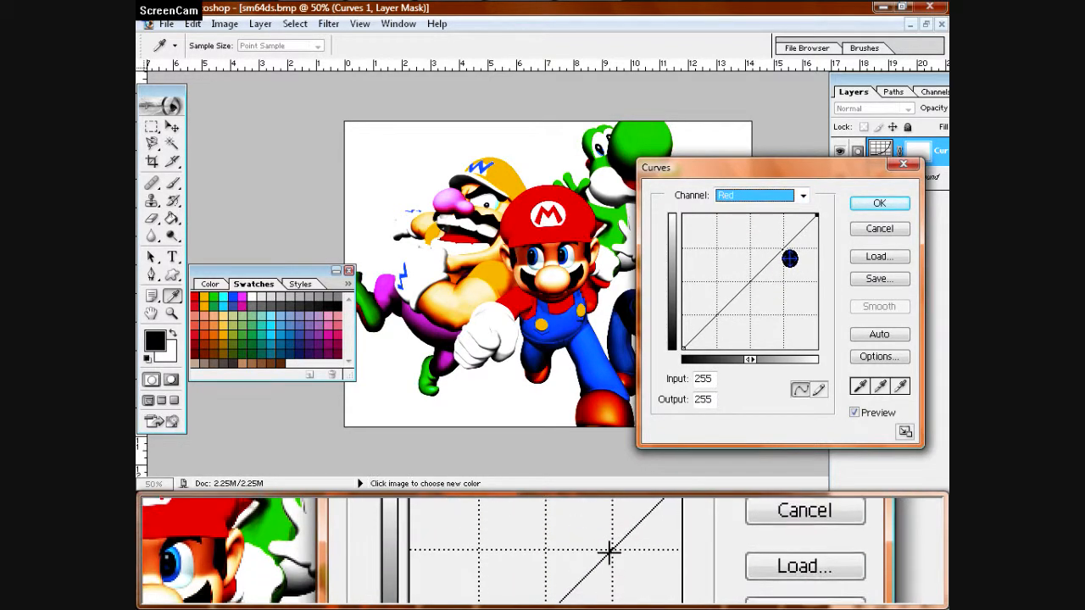
left_click_drag(783, 247, 764, 235)
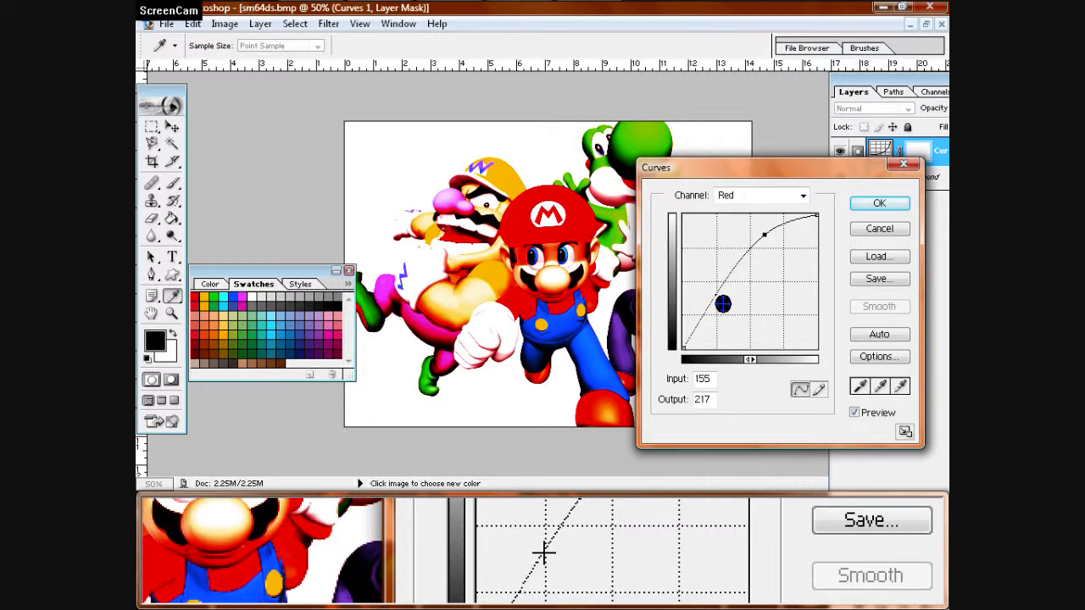
left_click_drag(720, 303, 739, 329)
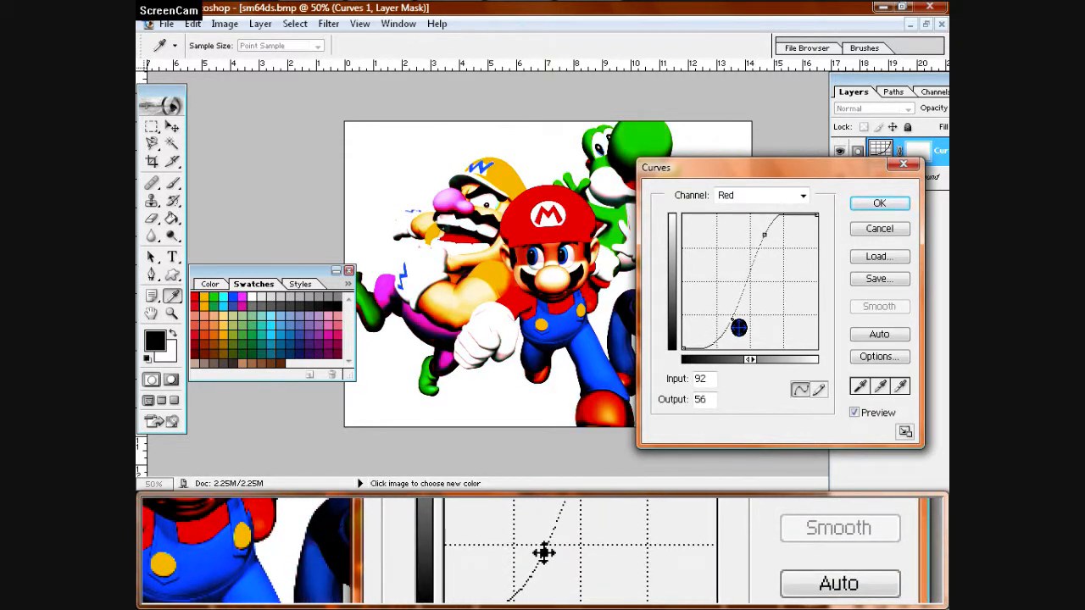
Step: Shape the Green channel curve into a steep S with a raised upper point and a lower point at input 94/output 37
left_click(803, 196)
left_click(753, 244)
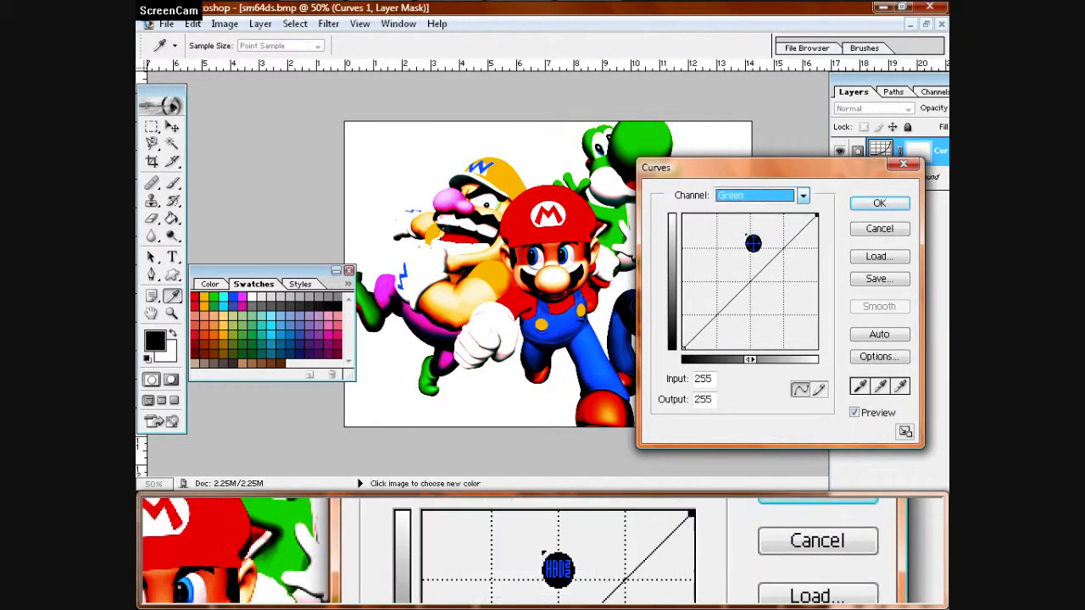
left_click_drag(791, 257, 761, 230)
left_click_drag(721, 302, 733, 328)
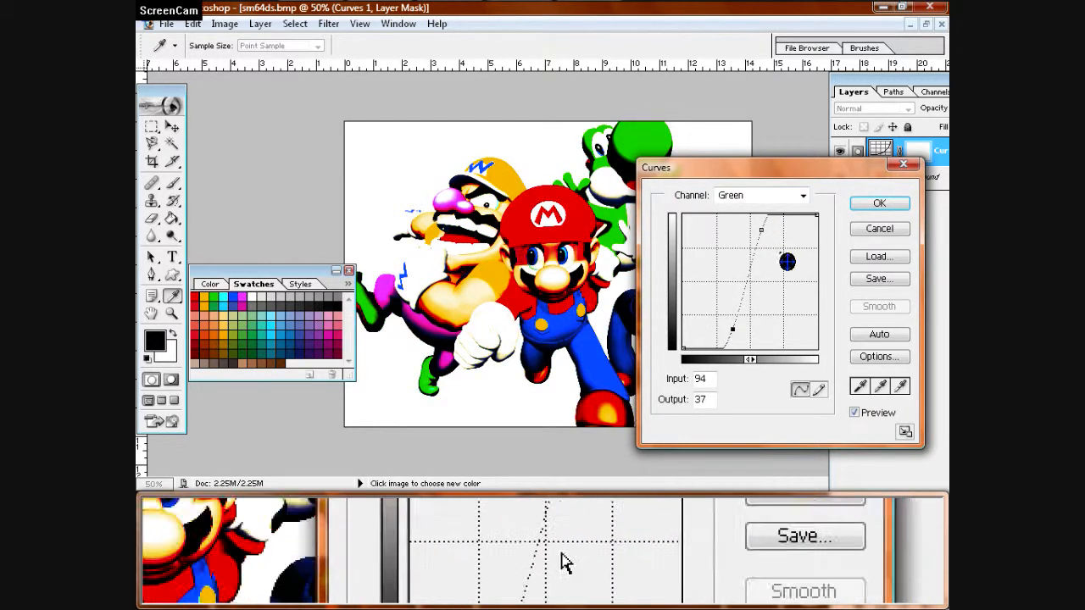
Step: Bend the Blue channel curve through input 211/output 155 and input 53/output 92, and apply the Curves adjustment
left_click(805, 200)
left_click(726, 249)
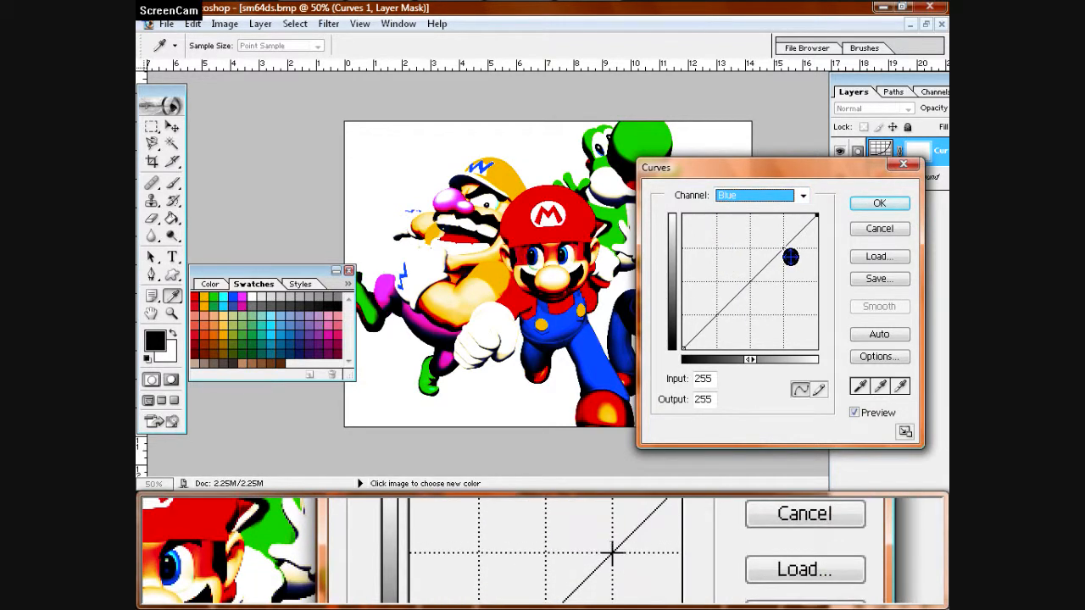
left_click_drag(790, 257, 800, 275)
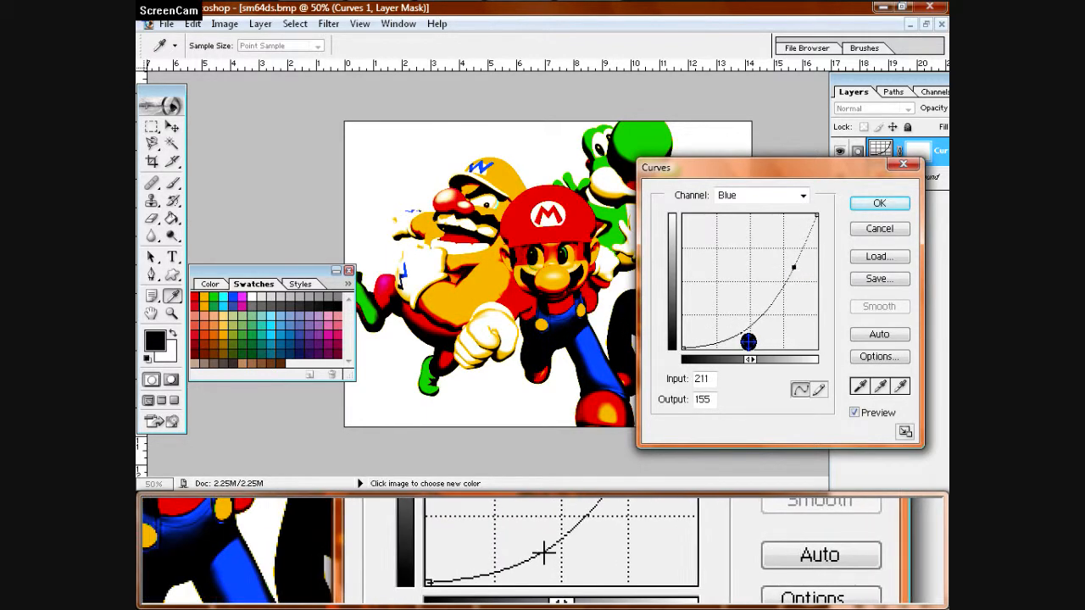
left_click_drag(746, 342, 718, 307)
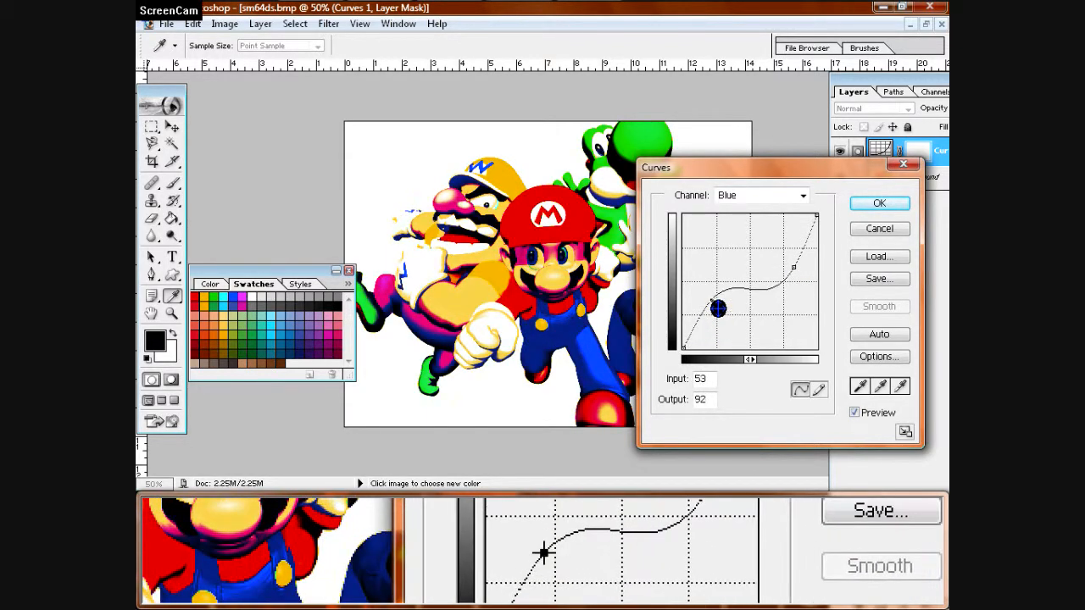
left_click(880, 211)
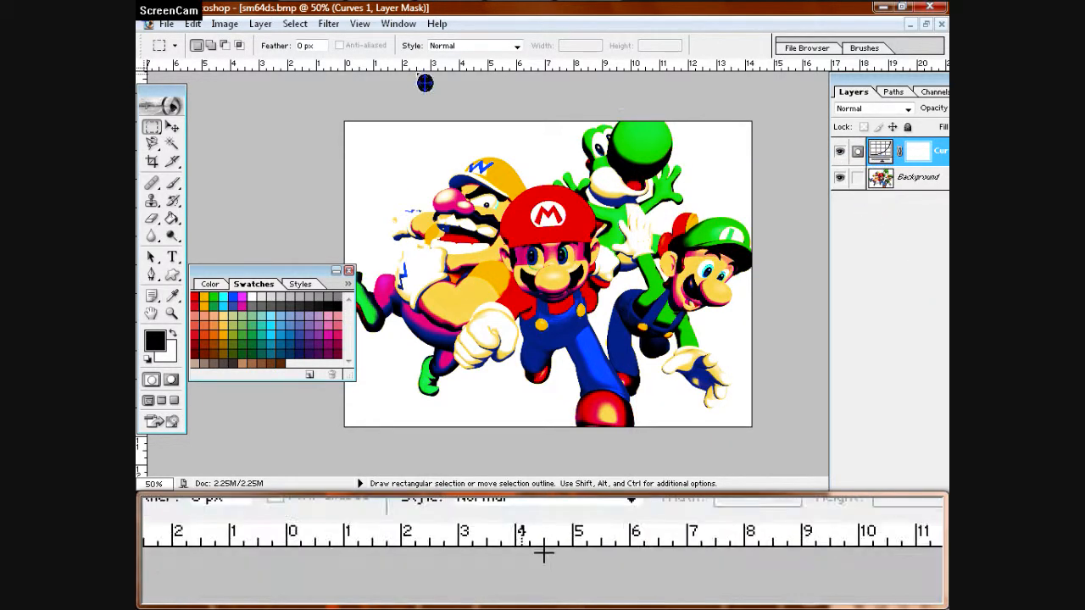
Step: Add a Brightness/Contrast adjustment layer above the Curves layer with contrast raised to about +17
left_click(265, 25)
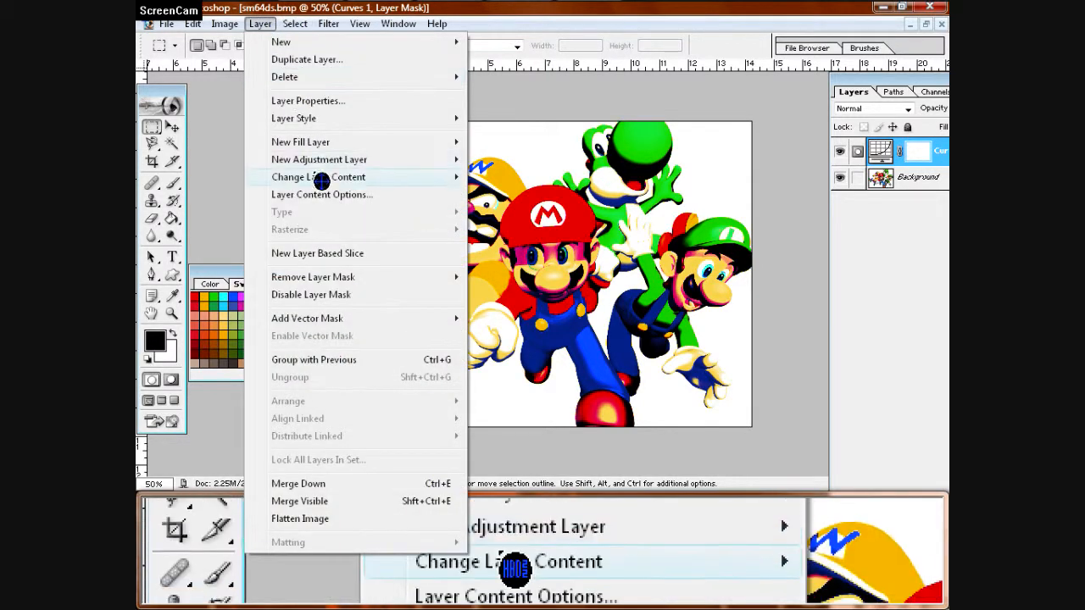
mouse_move(322, 167)
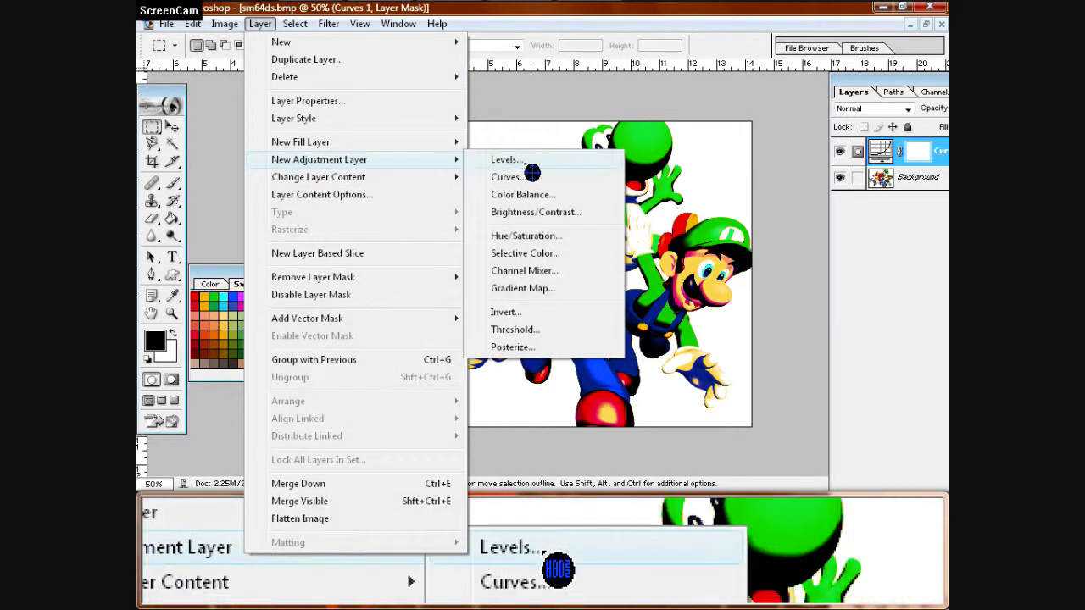
left_click(535, 213)
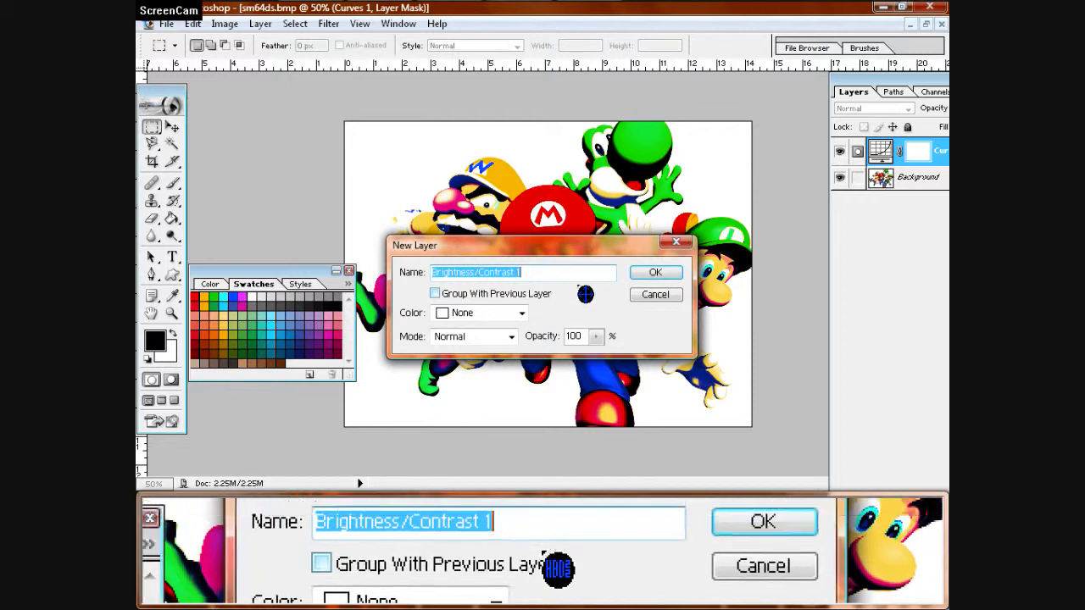
left_click(655, 272)
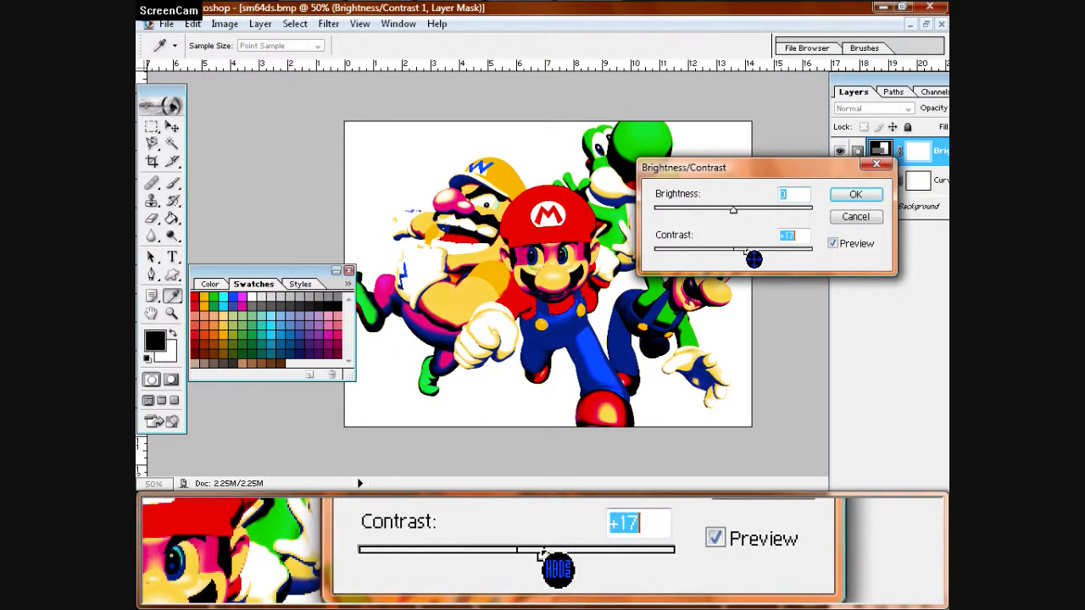
left_click(855, 196)
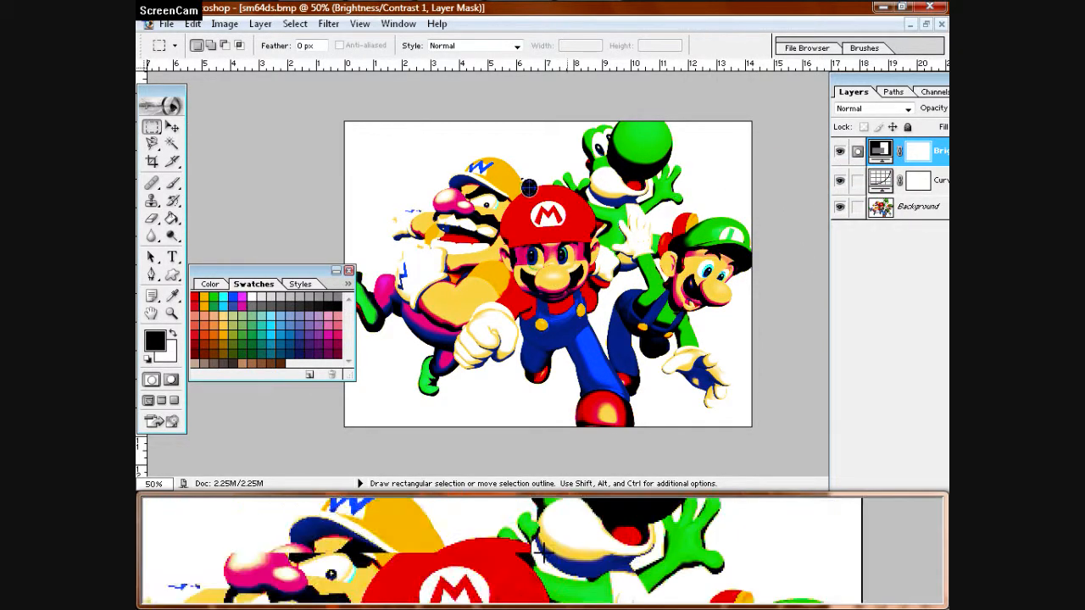
Step: Add a Gradient Map adjustment layer above the Brightness/Contrast layer
left_click(261, 26)
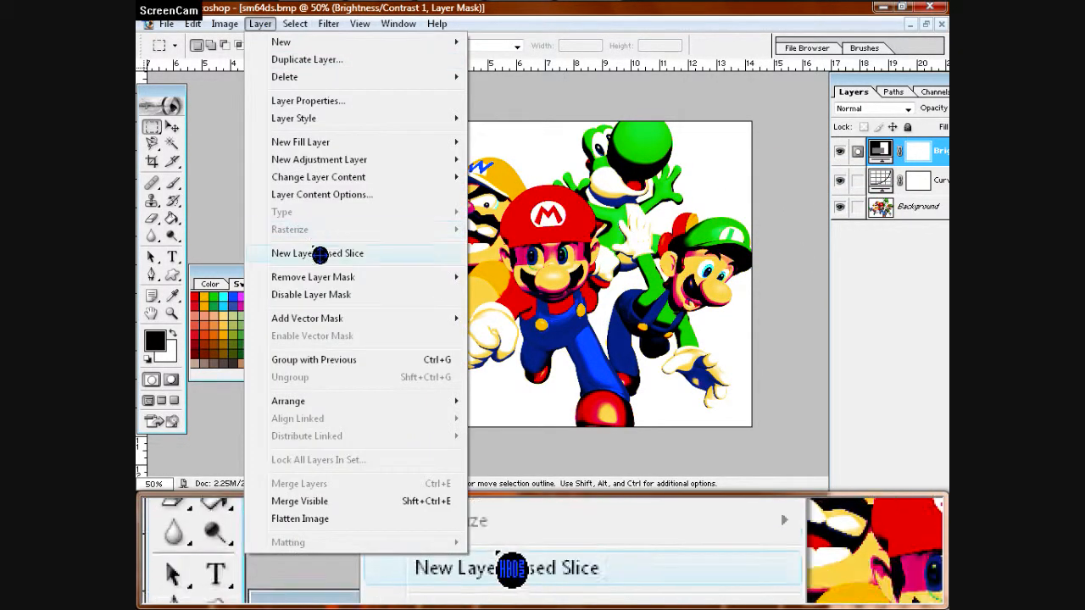
mouse_move(317, 161)
left_click(538, 291)
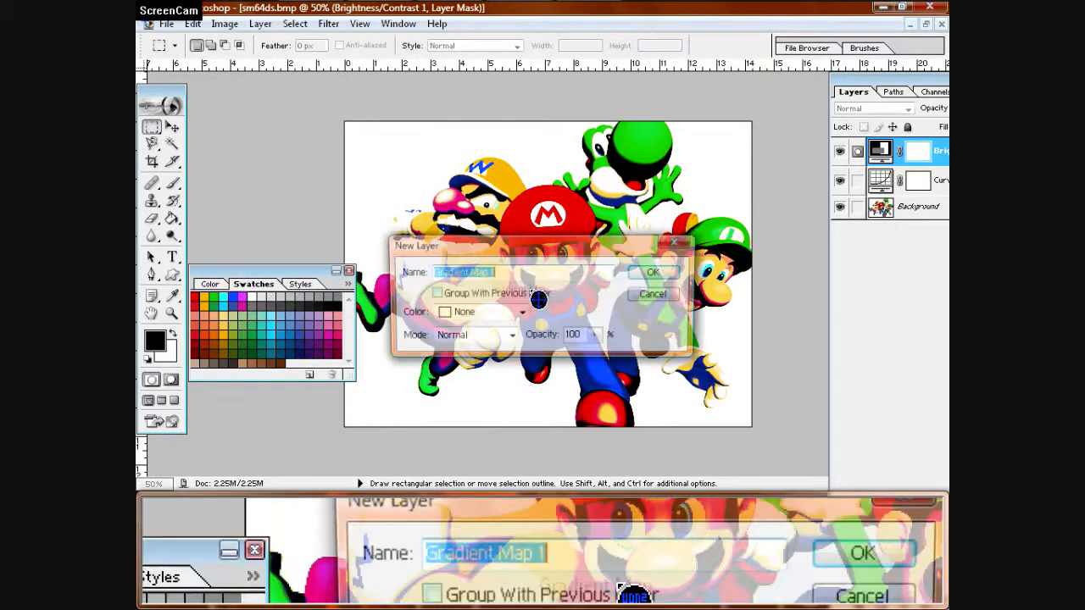
left_click(663, 275)
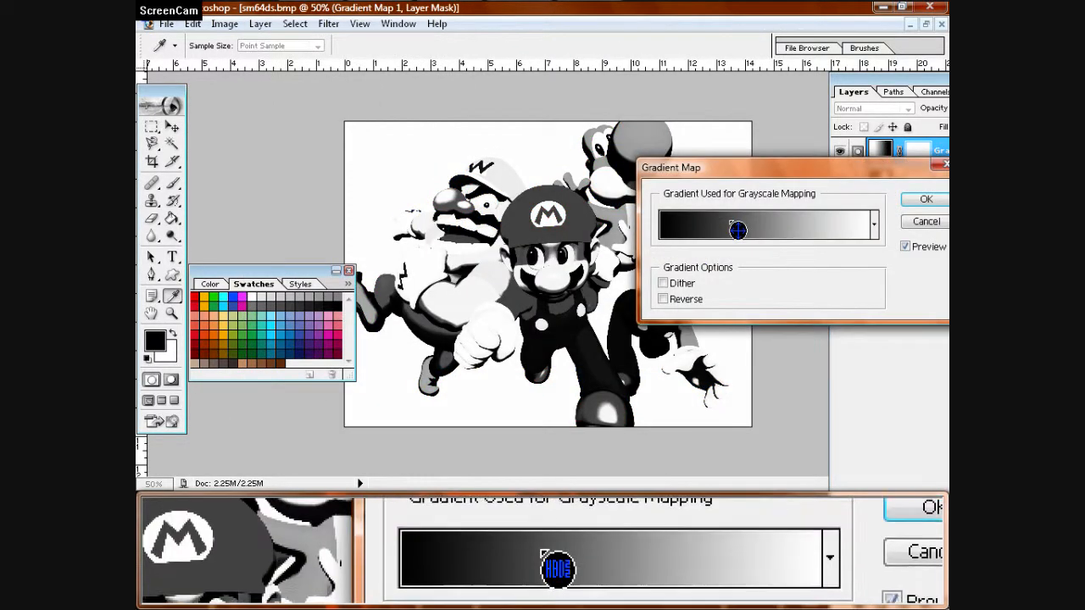
Step: Change the black stop of the gradient map's gradient to bright violet, colour 8A00FF
left_click(737, 230)
double_click(621, 483)
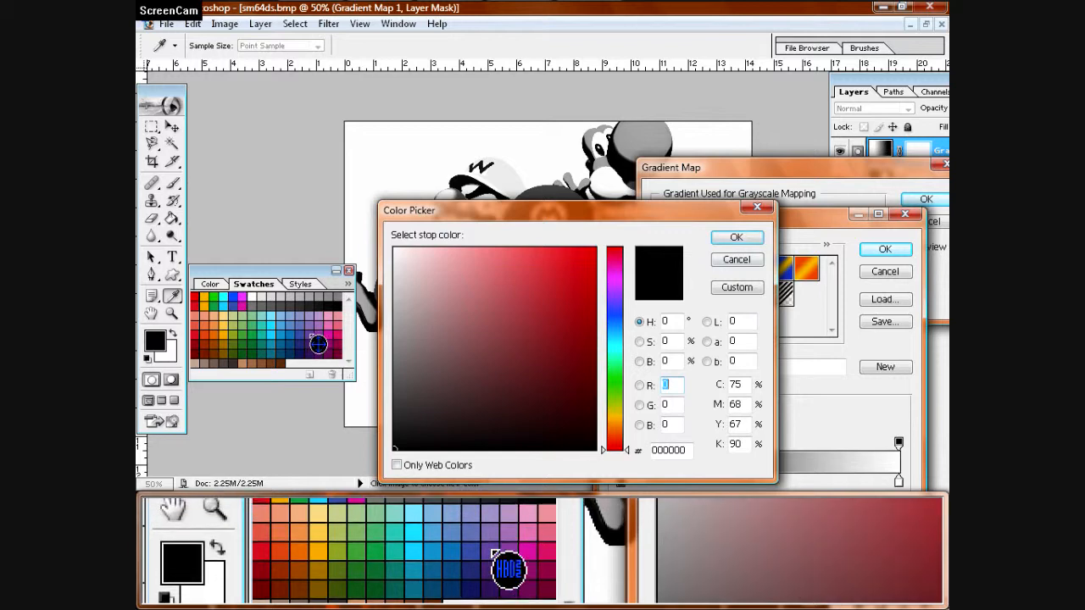
left_click_drag(585, 219, 585, 198)
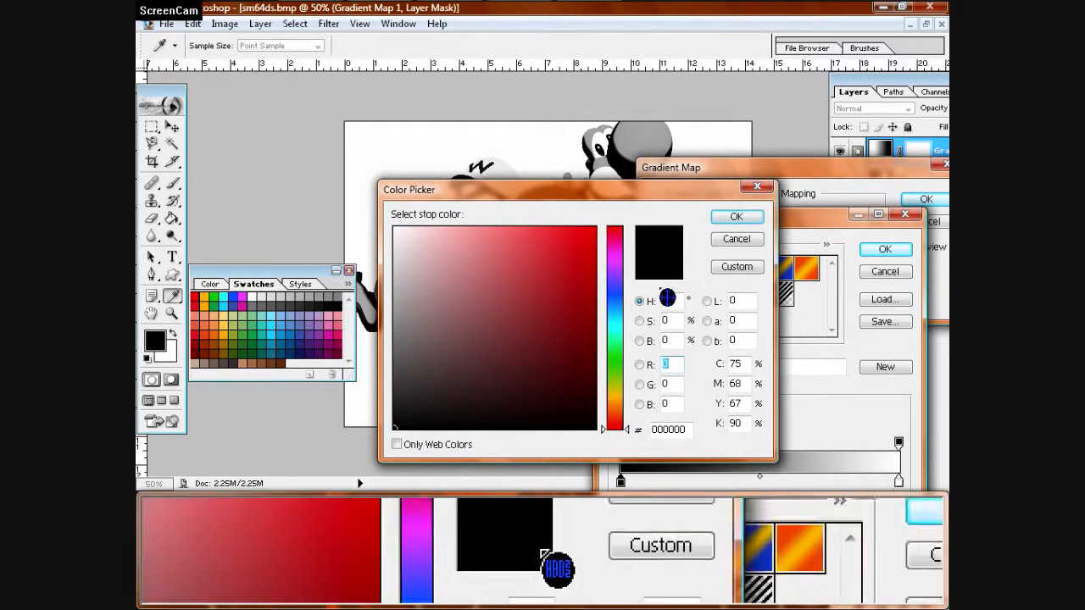
left_click_drag(634, 437, 628, 284)
left_click(595, 227)
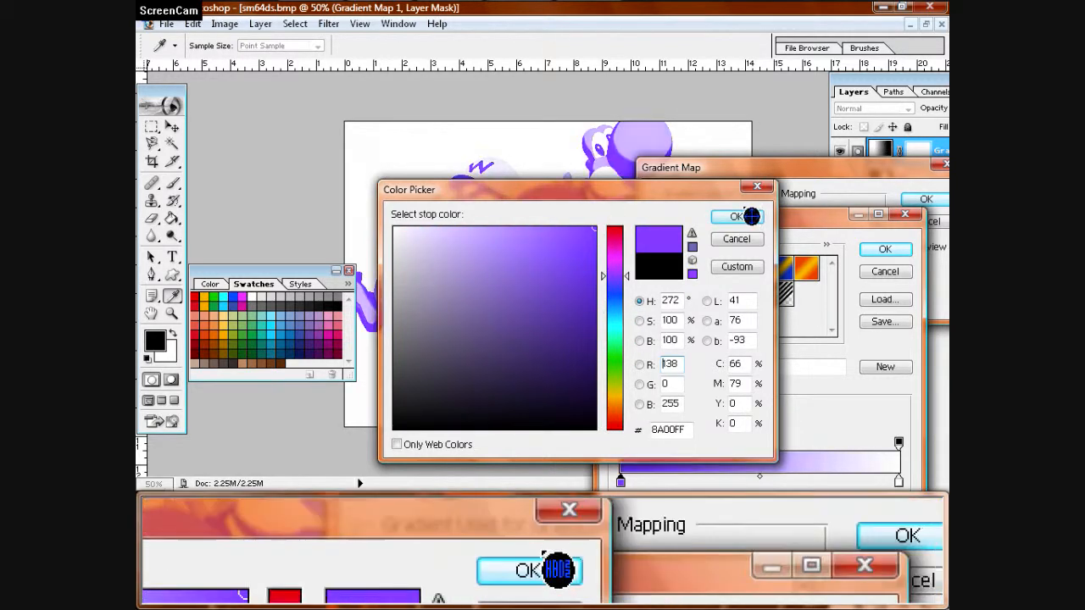
left_click(736, 217)
Step: Change the gradient's white stop to a fully saturated orange and apply the violet-to-orange gradient map
double_click(902, 486)
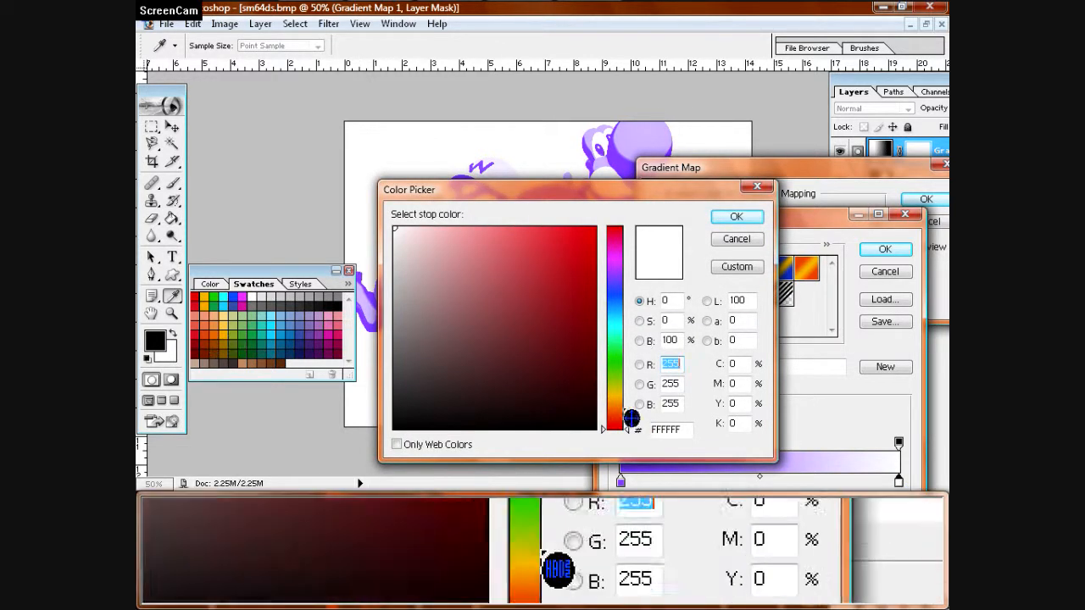
left_click_drag(632, 435, 624, 408)
left_click_drag(549, 303, 633, 177)
left_click(737, 219)
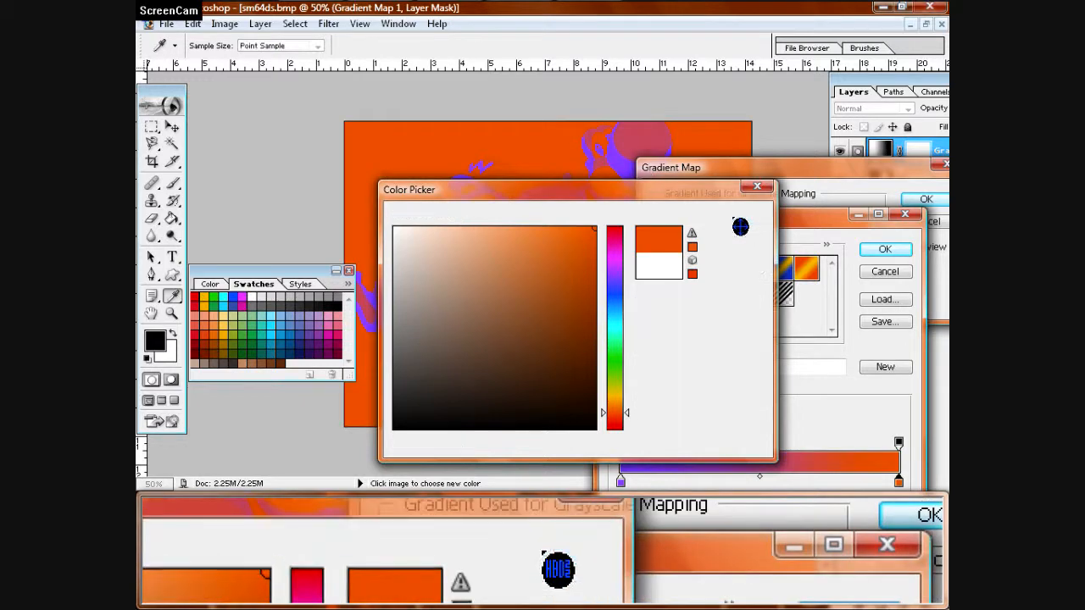
left_click_drag(728, 221, 708, 180)
left_click(865, 210)
left_click_drag(853, 177, 743, 179)
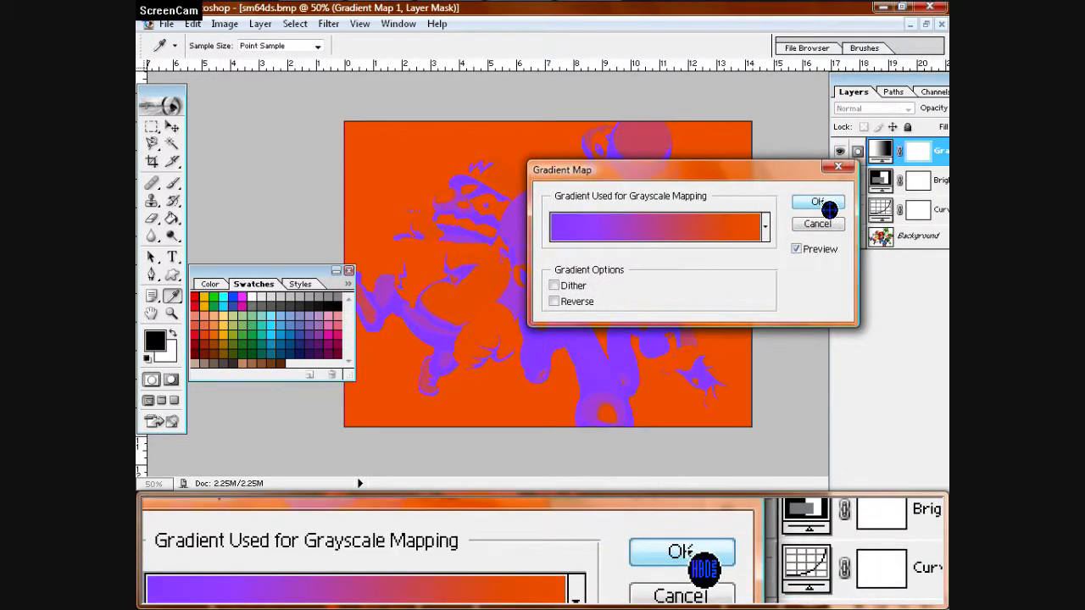
left_click(817, 201)
Step: Set the Gradient Map layer's blend mode to Soft Light and lower its opacity to 37%
left_click_drag(904, 88, 835, 90)
left_click(853, 108)
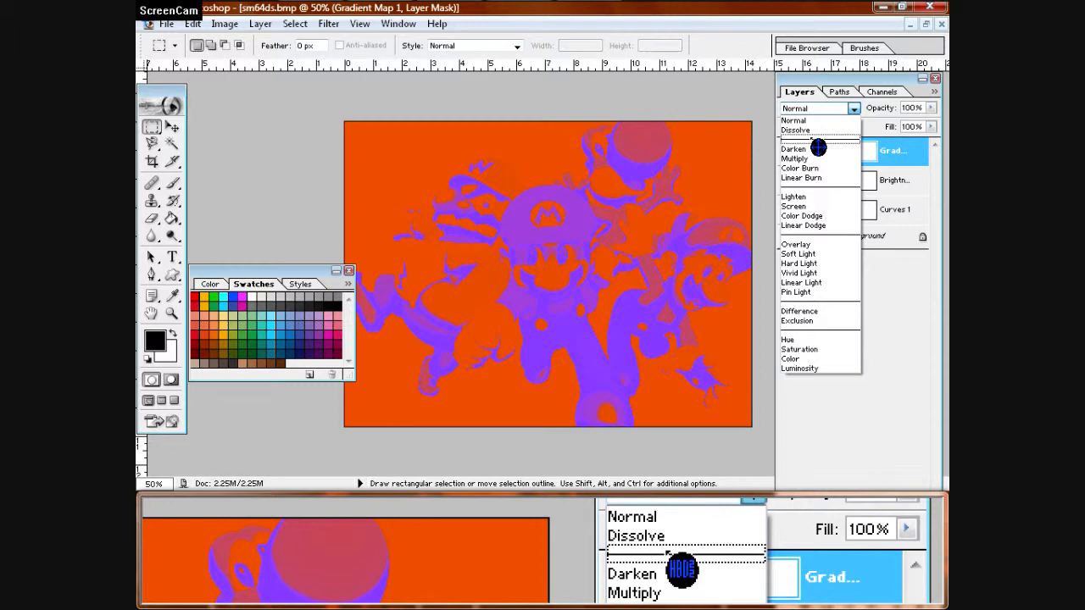
left_click(810, 254)
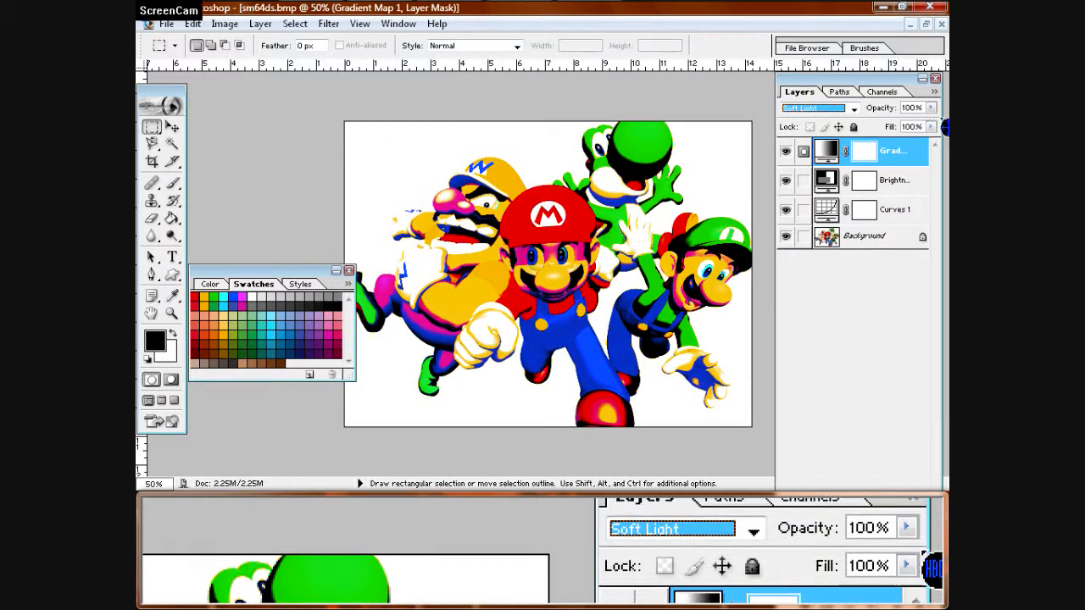
left_click(930, 112)
left_click_drag(930, 124, 877, 124)
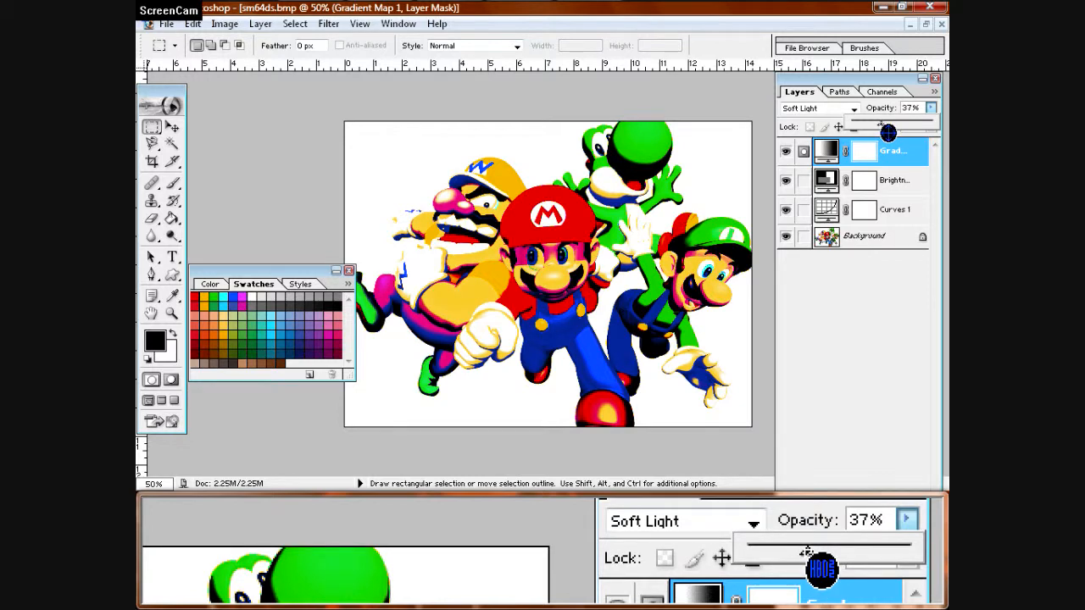
left_click(936, 129)
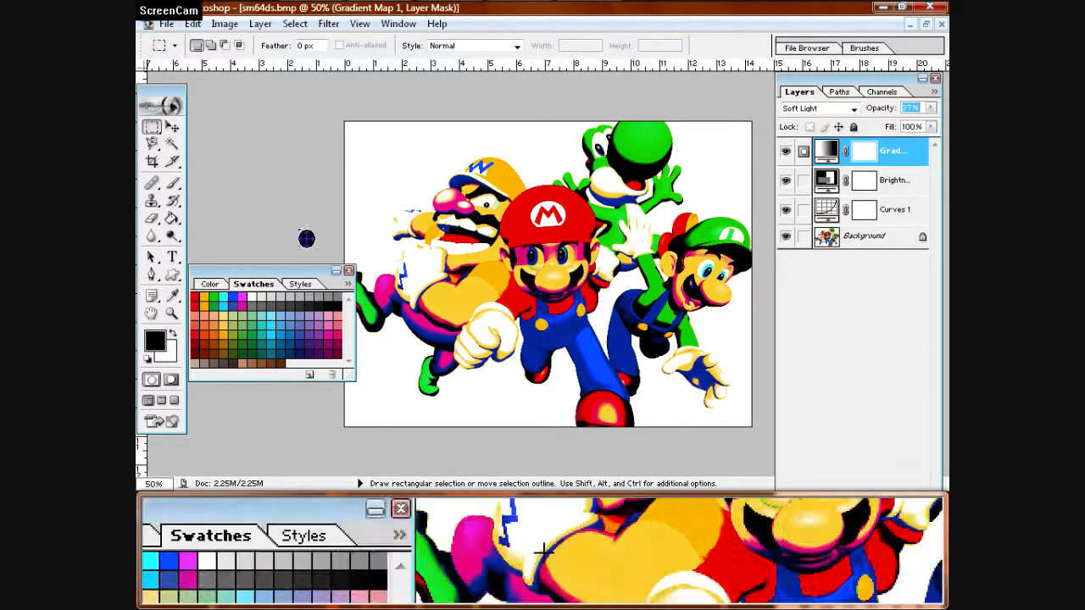
Step: Switch to Internet Explorer and run a Google image search for "mario 64 ds logo"
left_click(573, 11)
left_click_drag(286, 65, 223, 73)
key("BackSpace")
type("64 ds l")
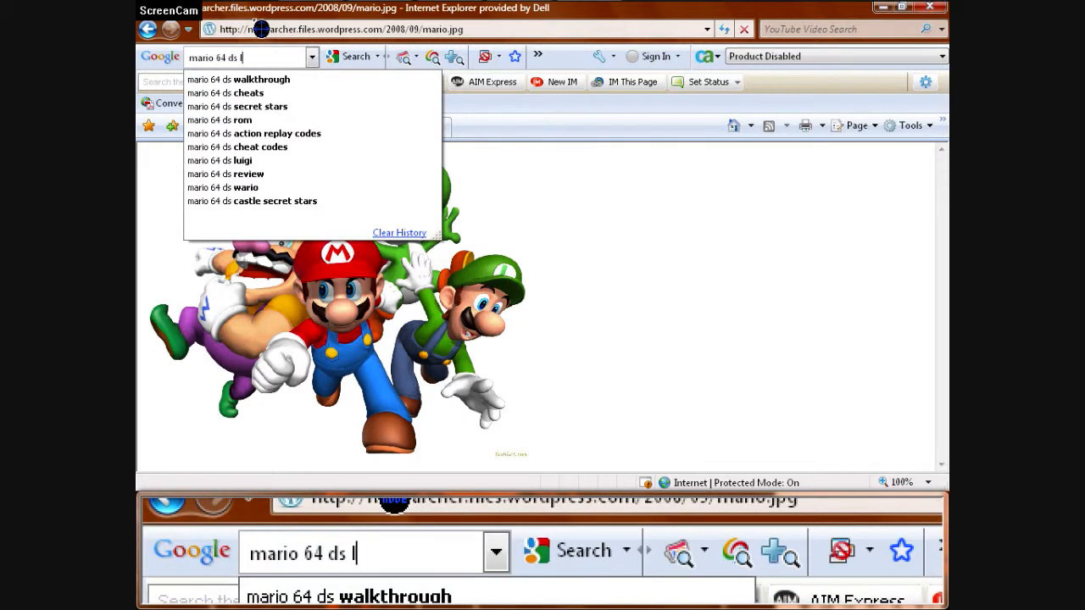
type("ogo")
key("Return")
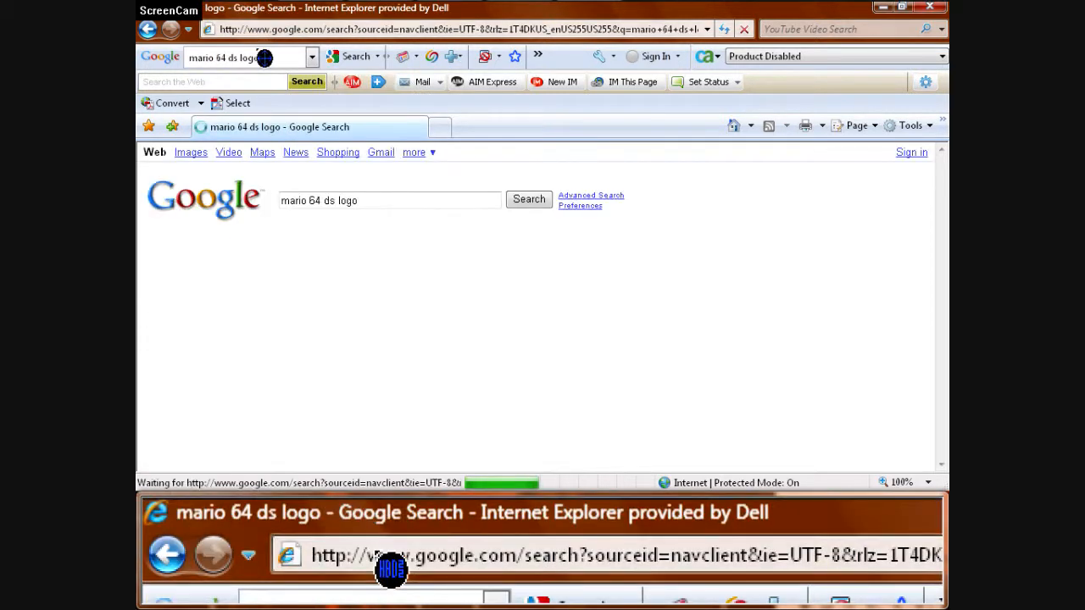
left_click(194, 154)
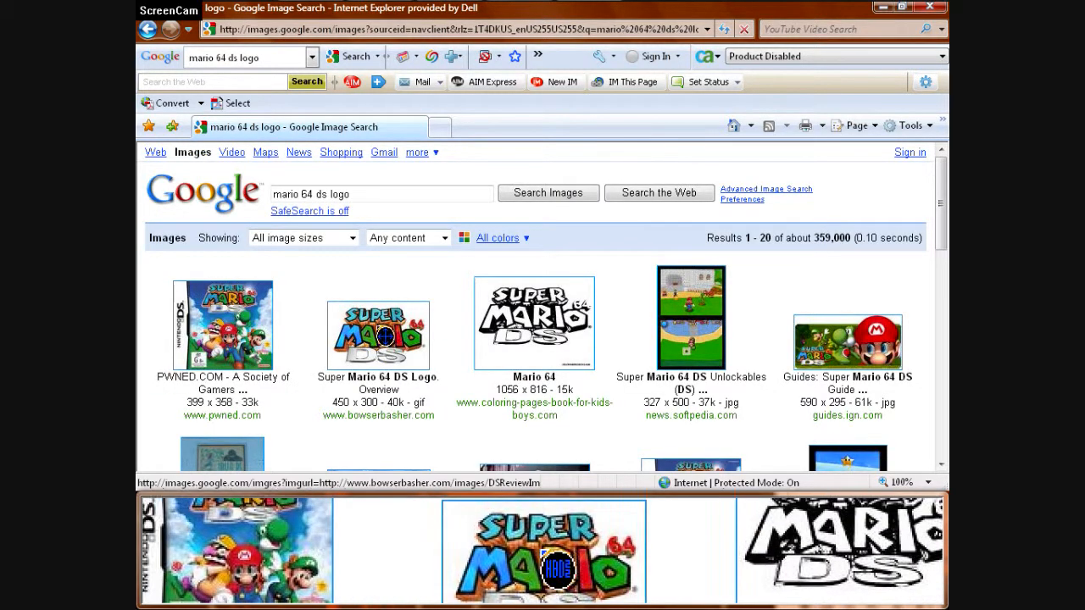
Step: Open the 450 x 300 Super Mario 64 DS logo at full size and save it to Pictures as sm64dslogo.gif
left_click(378, 343)
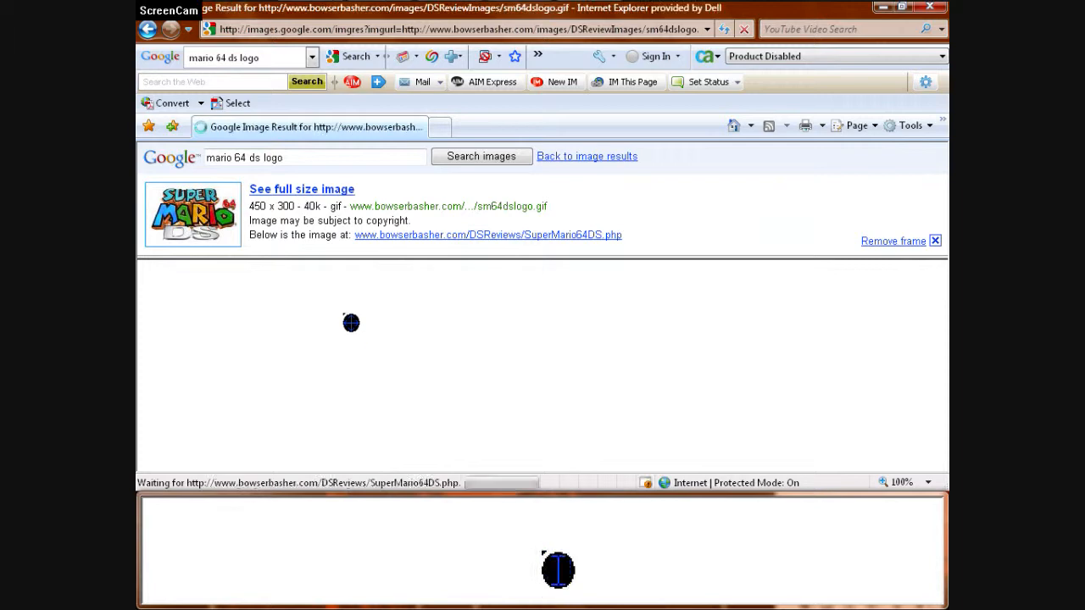
left_click(218, 227)
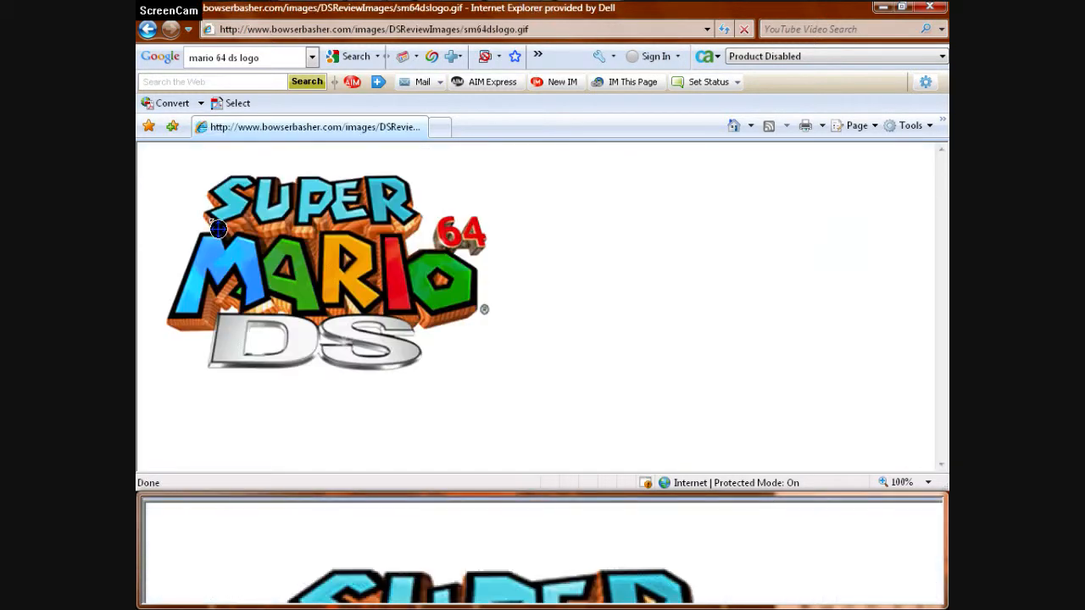
right_click(237, 254)
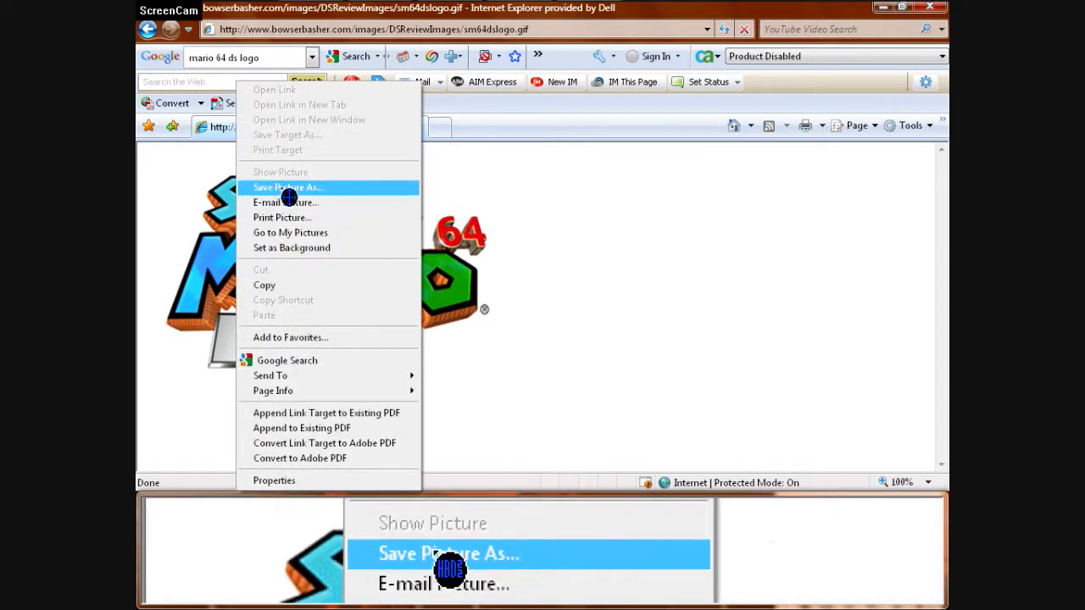
left_click(291, 195)
left_click(392, 343)
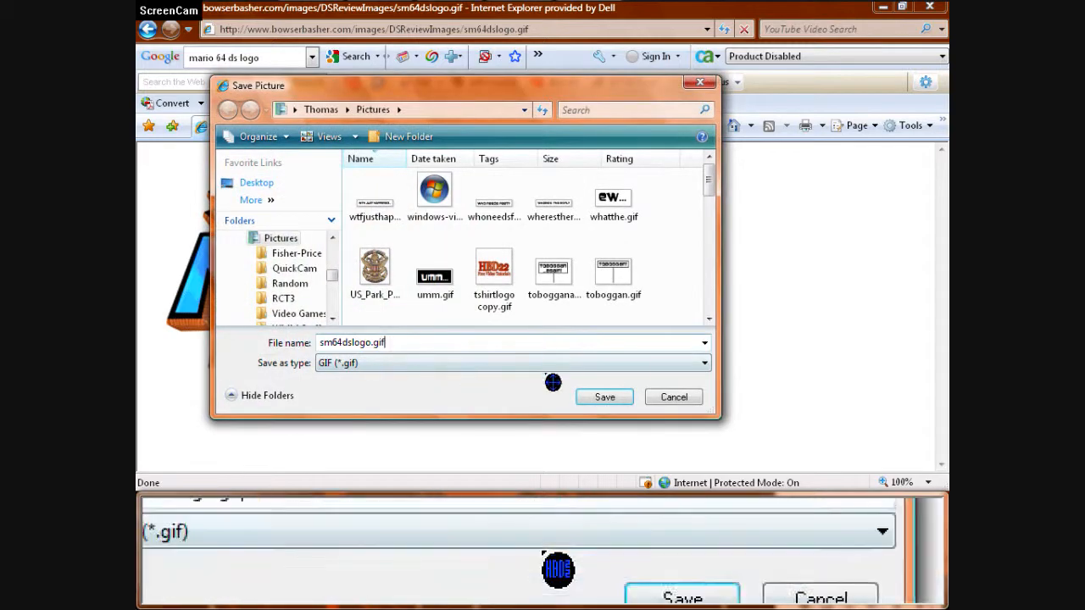
left_click(610, 400)
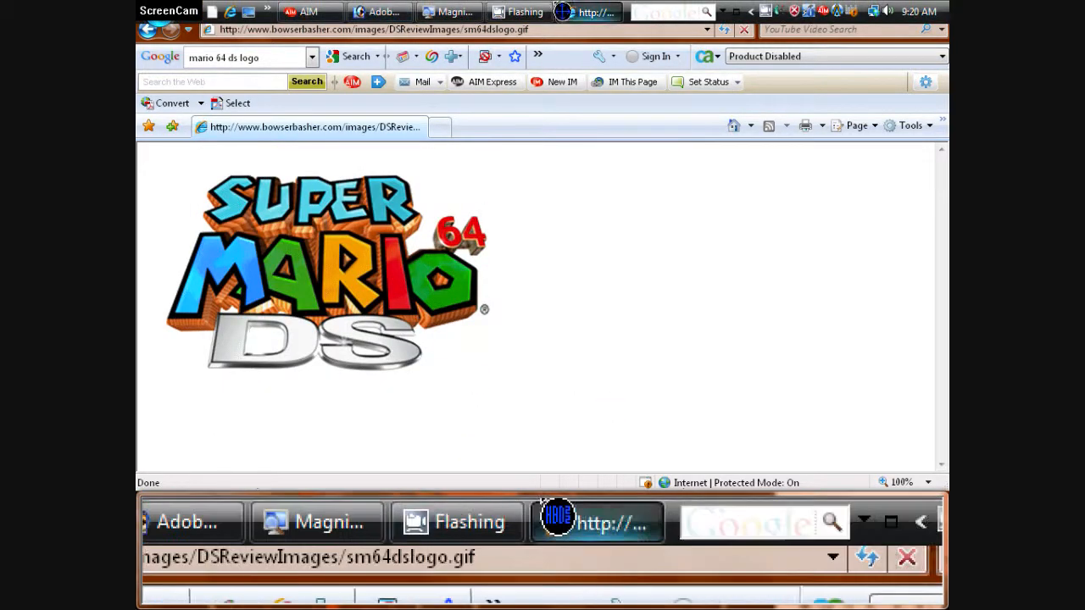
Step: Switch back to Photoshop and open the file sm64dslogo.gif
left_click(375, 12)
left_click(168, 24)
left_click(194, 71)
left_click_drag(754, 78, 756, 129)
double_click(452, 168)
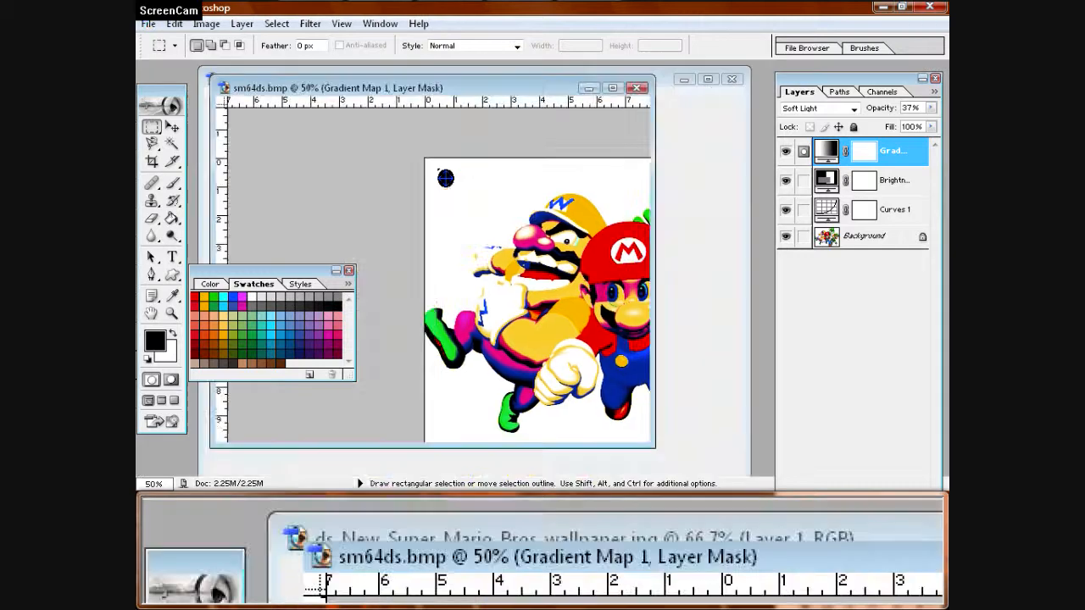
Step: Try to bring the logo into the sm64ds.bmp picture with the Move tool, with both document windows side by side
left_click_drag(370, 103, 583, 124)
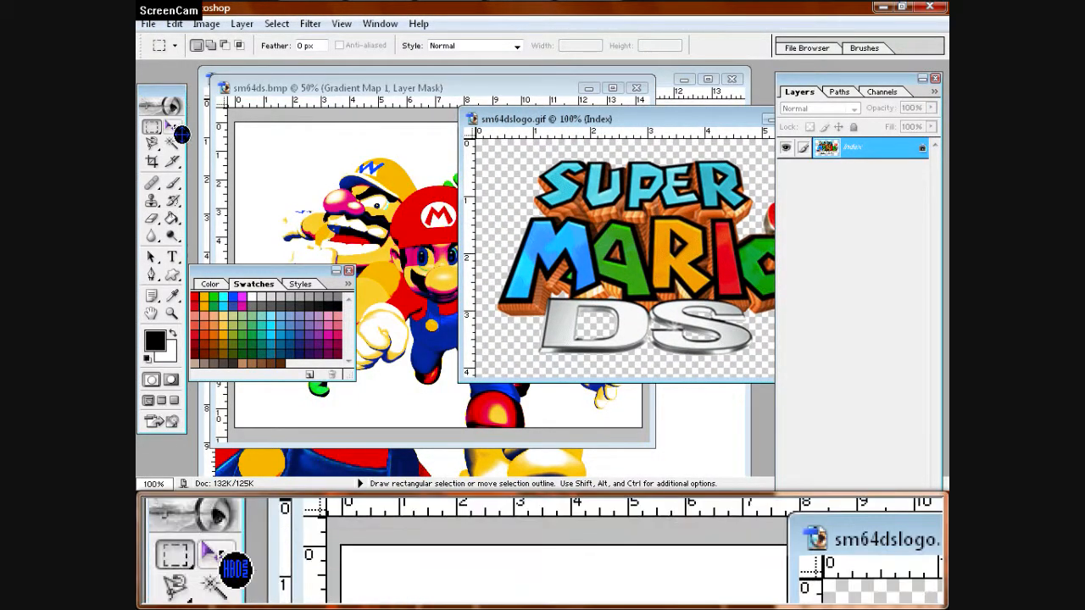
left_click_drag(538, 126, 479, 126)
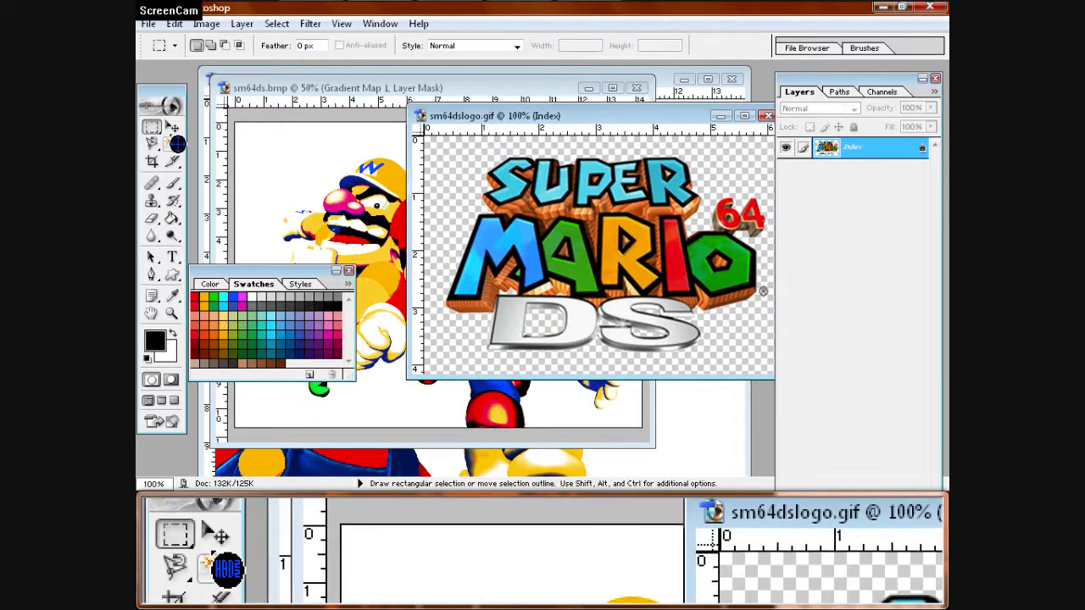
left_click(167, 131)
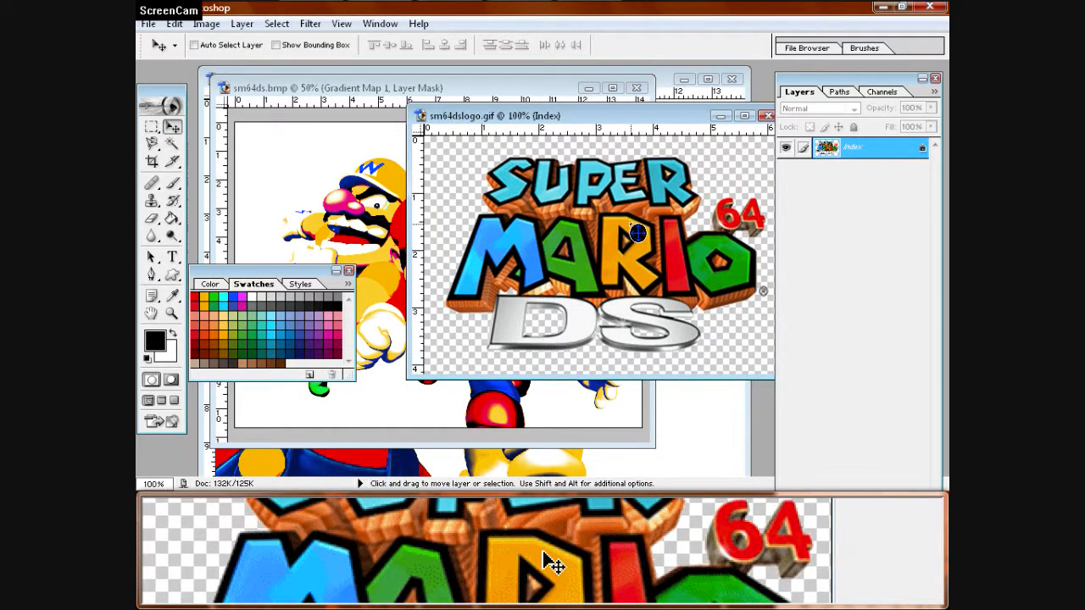
left_click_drag(638, 233, 266, 214)
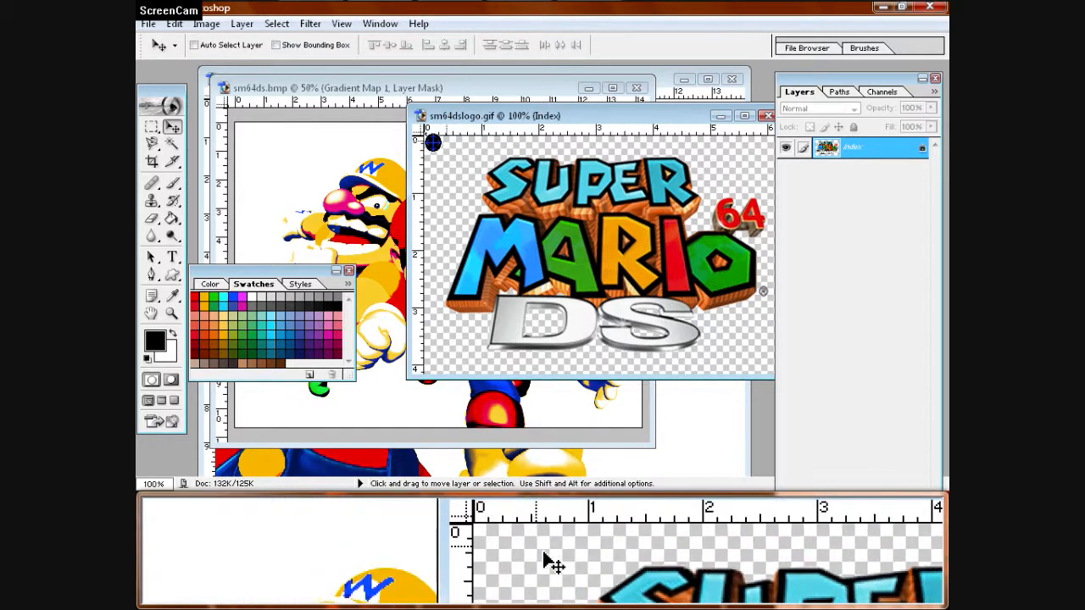
Step: Select and copy the entire logo image, then close the sm64dslogo.gif document
left_click(744, 117)
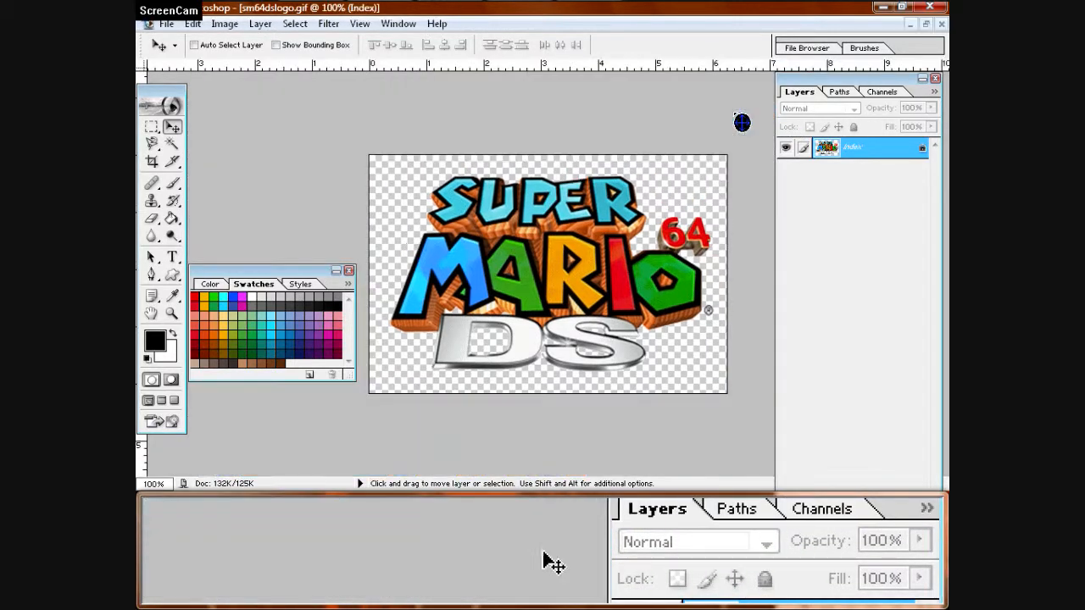
left_click(152, 126)
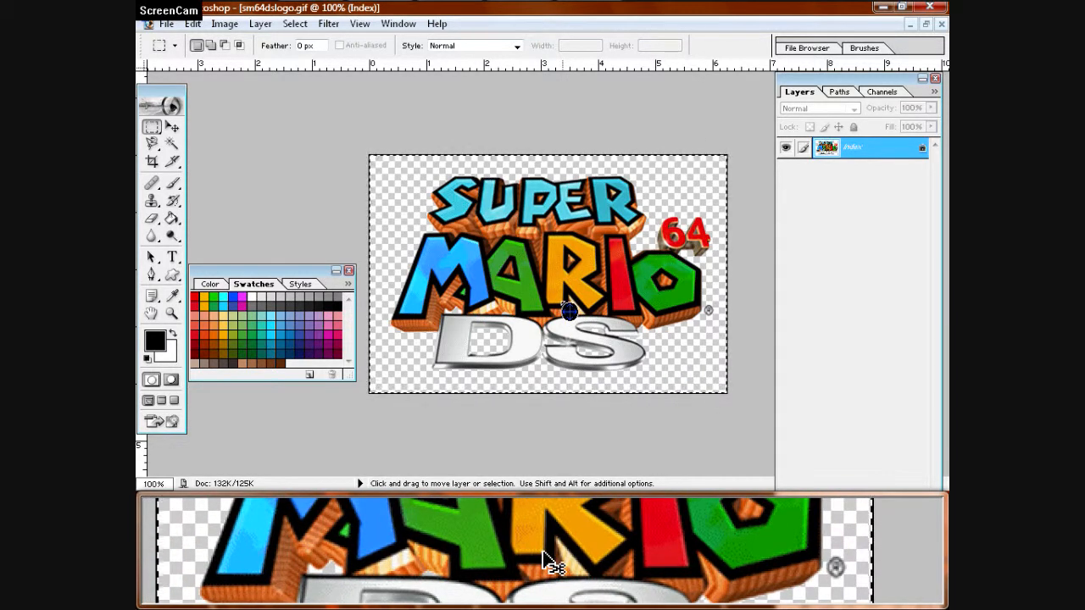
mouse_move(560, 12)
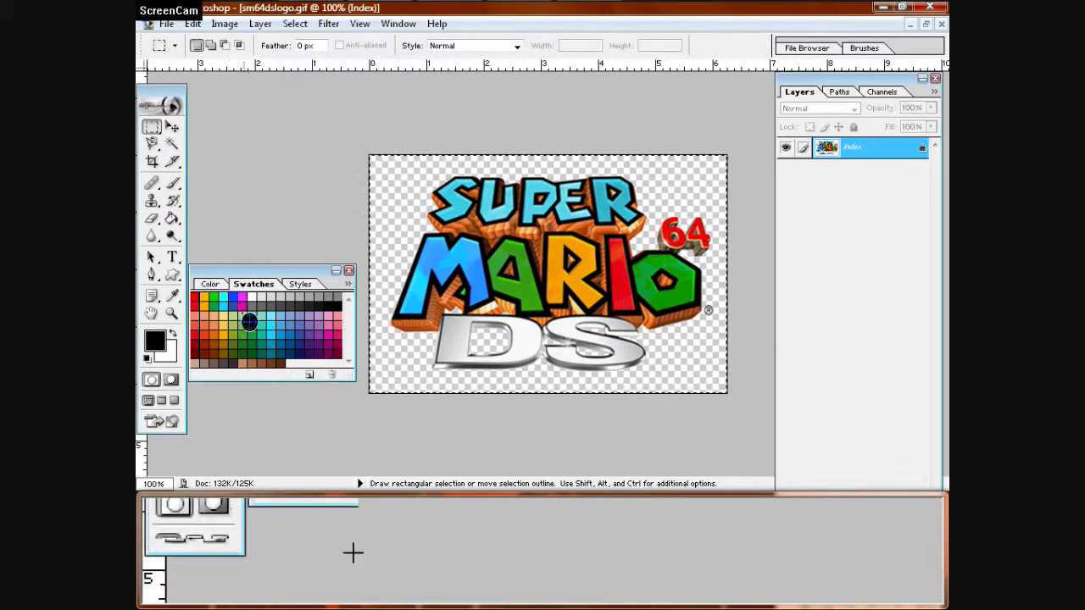
left_click(941, 31)
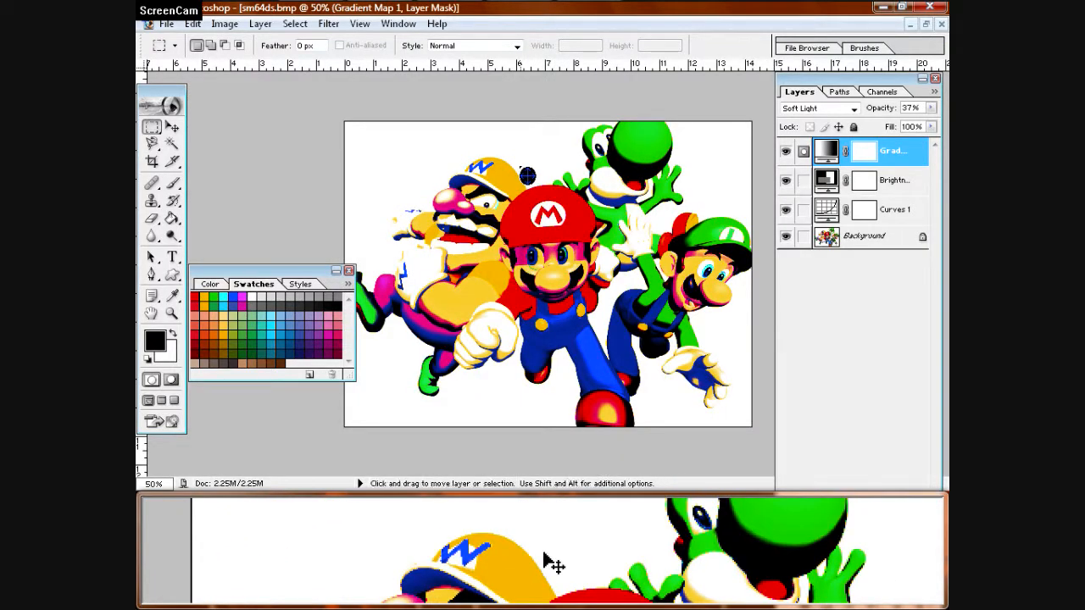
Step: Paste the logo into the sm64ds.bmp picture and move it to the canvas's upper-left corner
key("ctrl+v")
left_click(172, 127)
left_click_drag(548, 278, 425, 173)
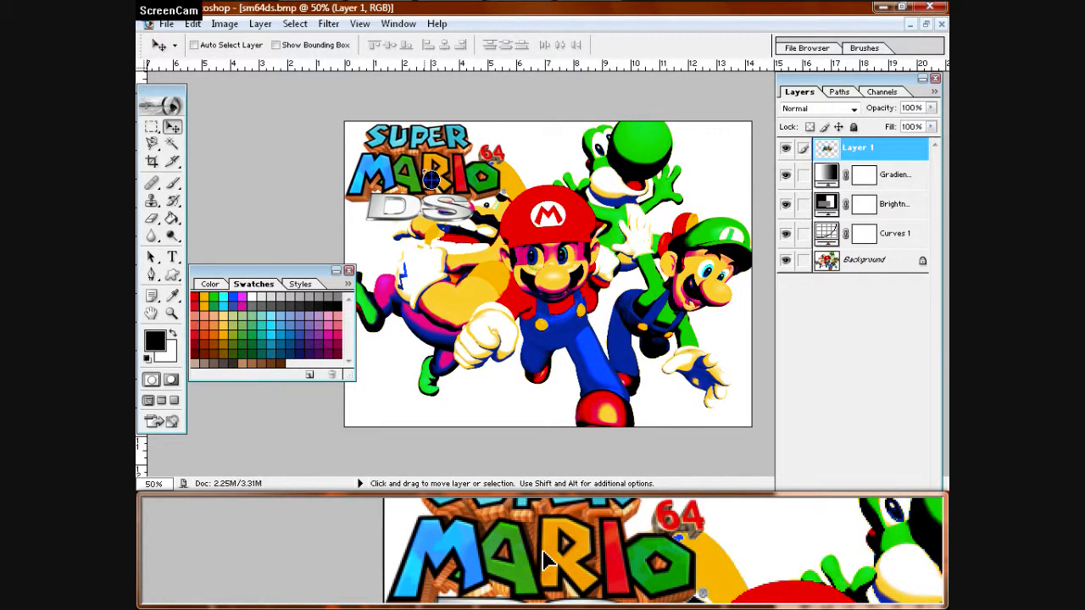
Step: Scale the logo layer down with Free Transform to about 60% width and 70% height, keeping it in the canvas corner
left_click(193, 24)
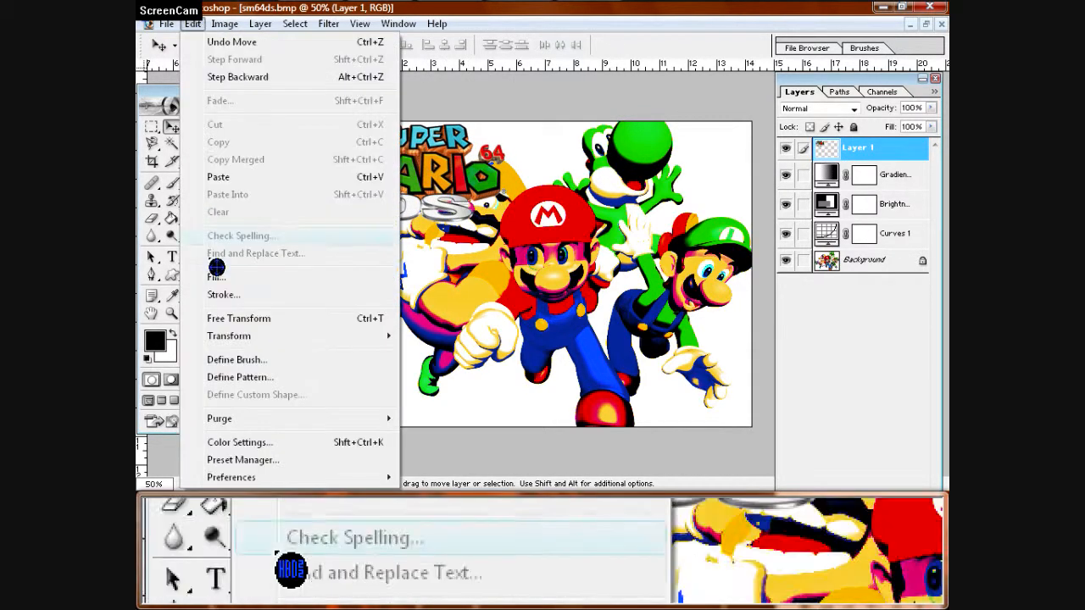
left_click(259, 315)
left_click_drag(511, 225, 450, 200)
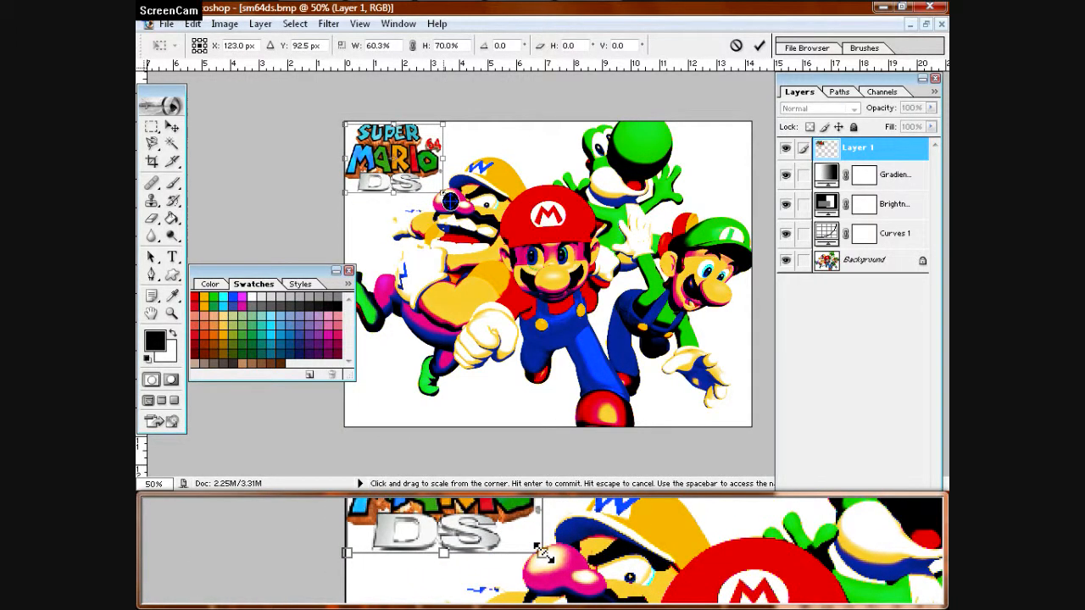
left_click(759, 45)
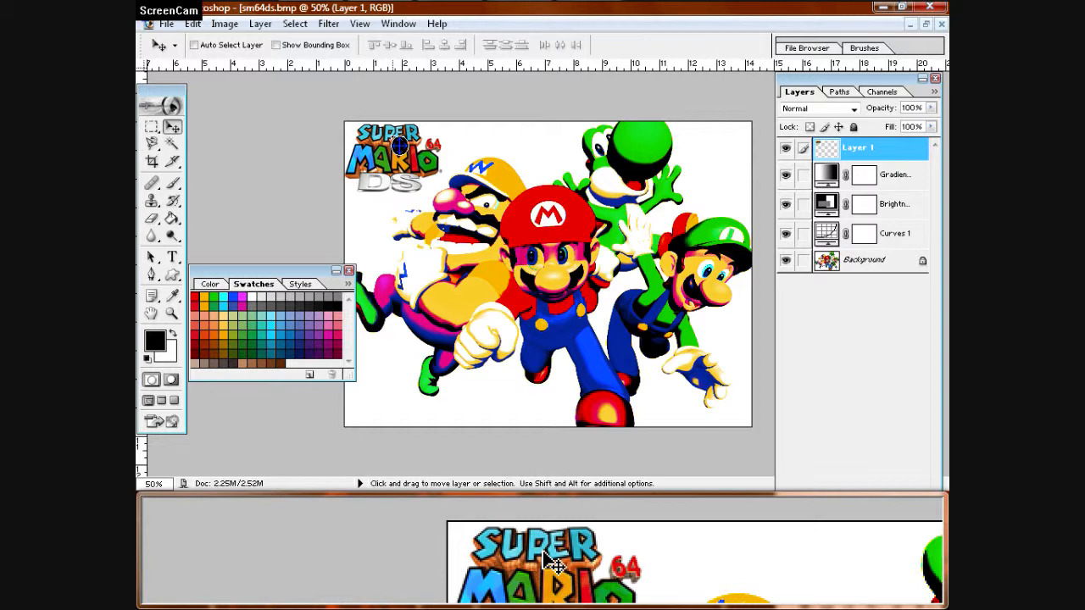
Step: Set up saving the picture to Pictures as a JPEG copy named sm64dswallpaper
left_click(166, 24)
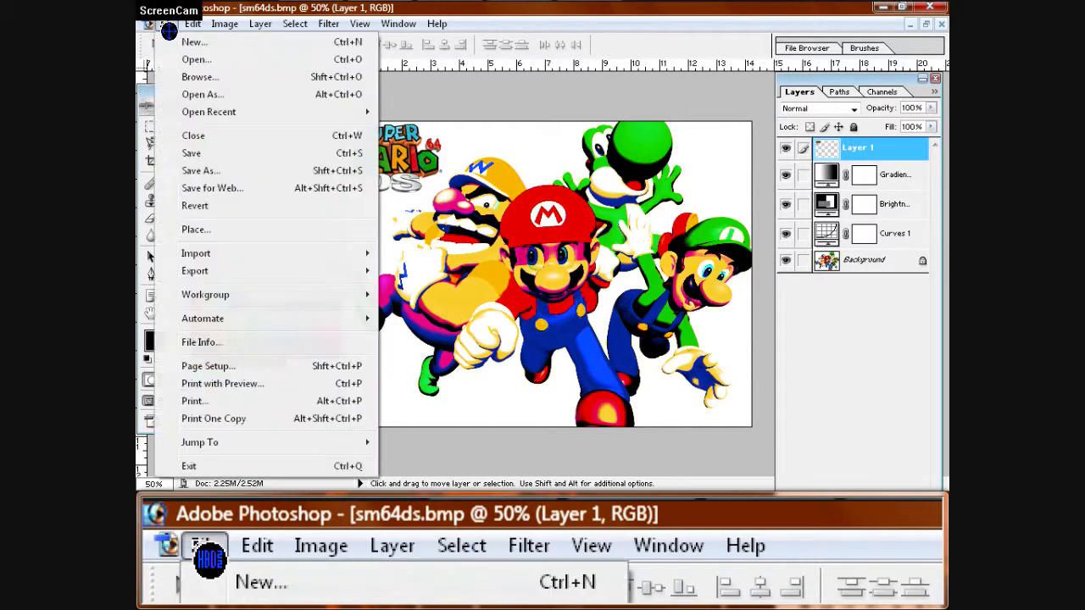
left_click(212, 171)
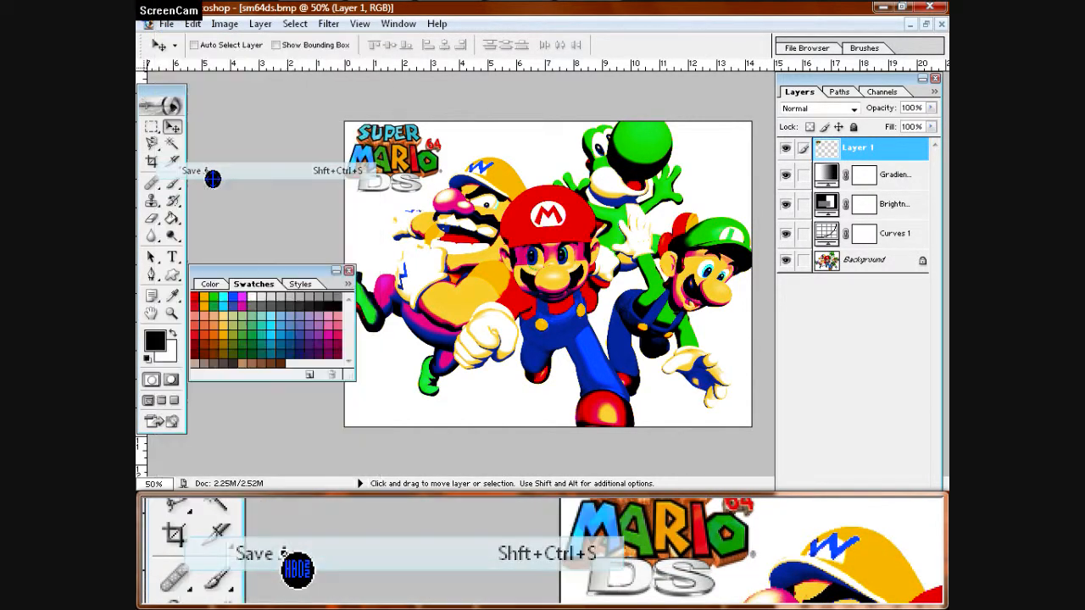
left_click(559, 313)
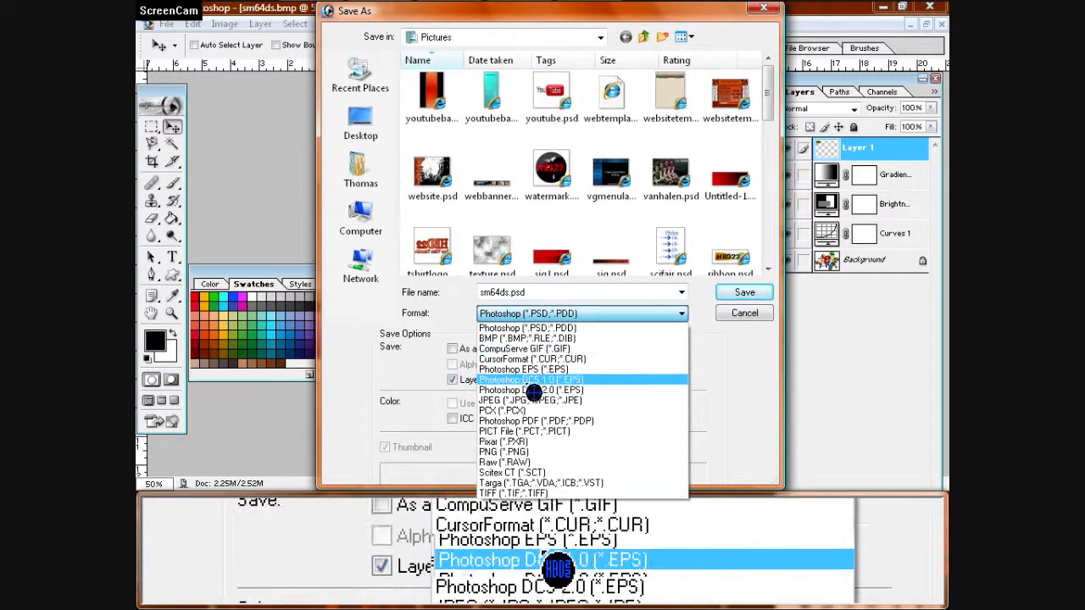
left_click(556, 395)
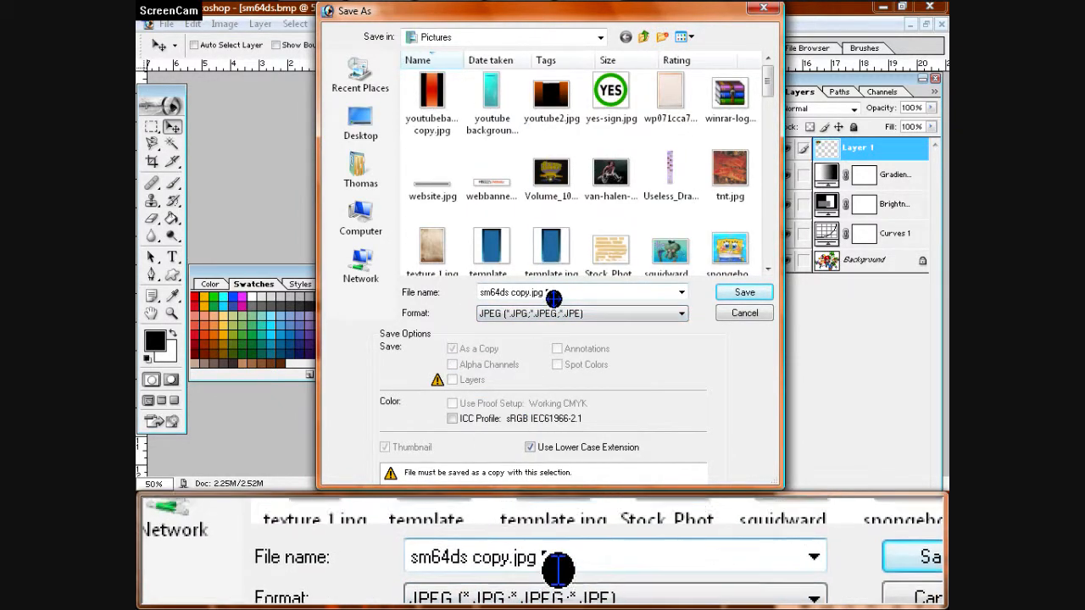
left_click(553, 303)
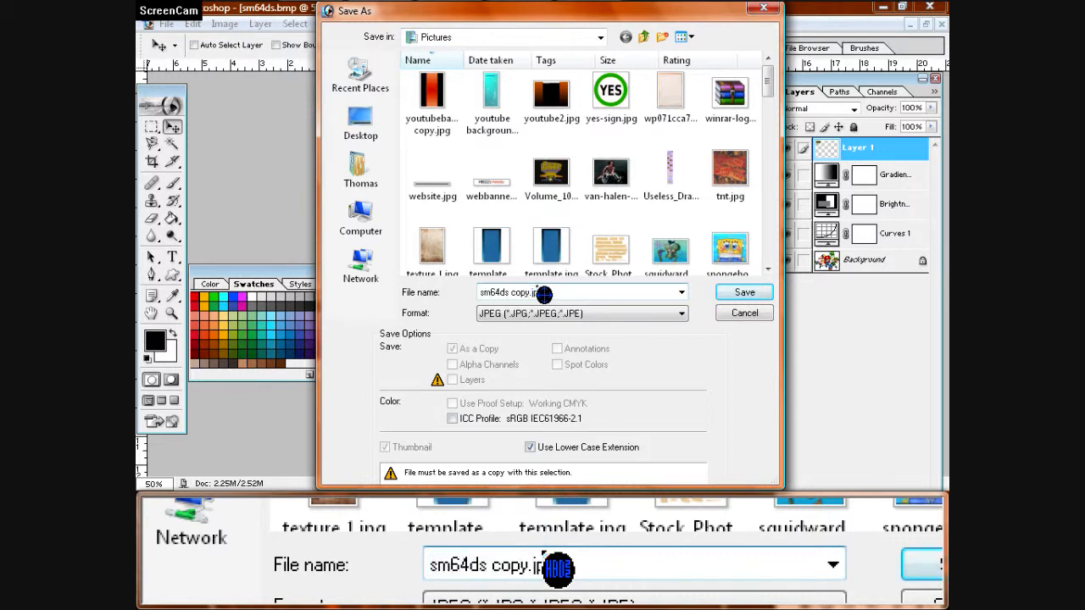
key("BackSpace")
key("BackSpace")
key("BackSpace")
key("BackSpace")
key("BackSpace")
key("BackSpace")
key("BackSpace")
key("BackSpace")
key("BackSpace")
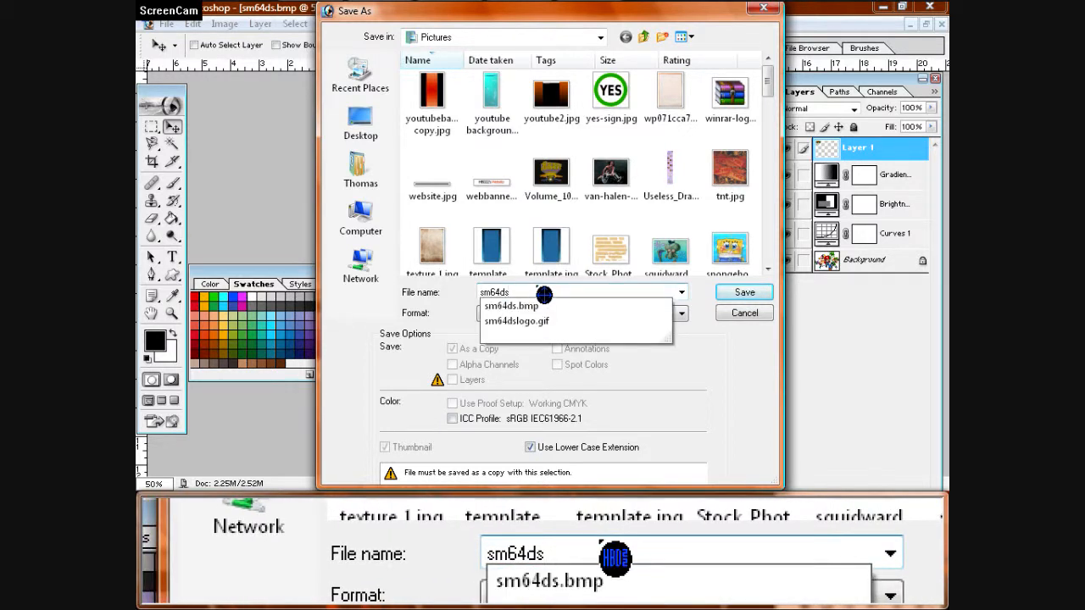
type("wallpaper")
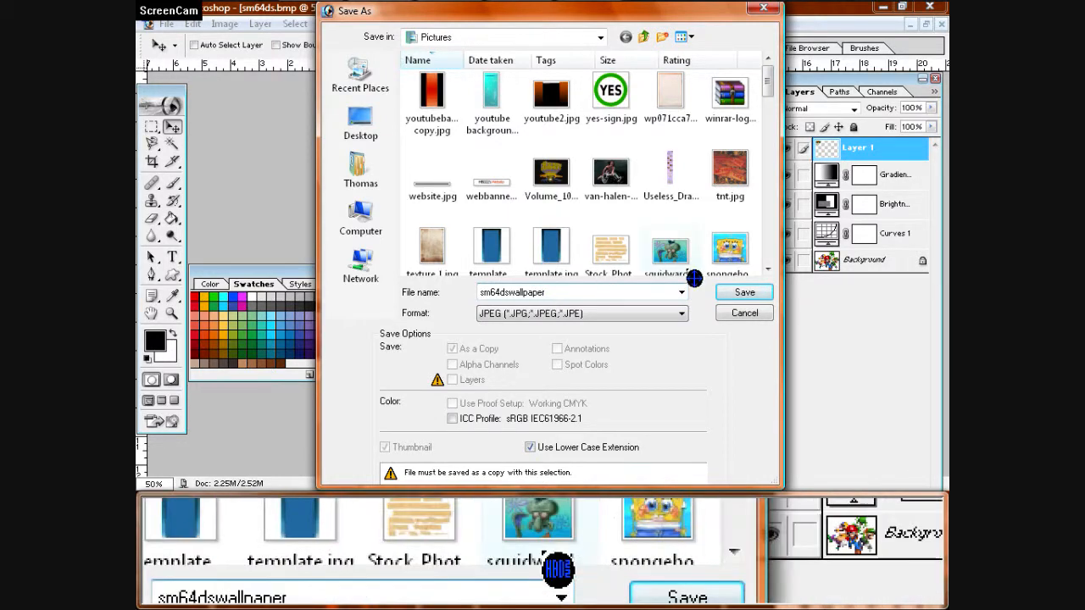
Step: Save the JPEG at maximum quality 12 with the Baseline ("Standard") format option
left_click(755, 293)
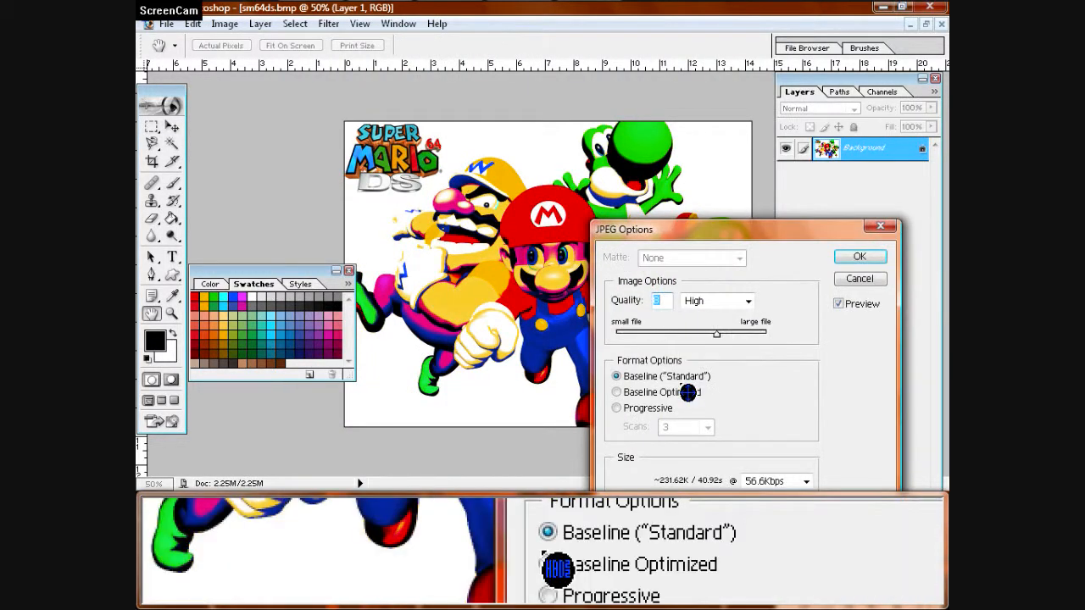
left_click_drag(717, 336, 787, 343)
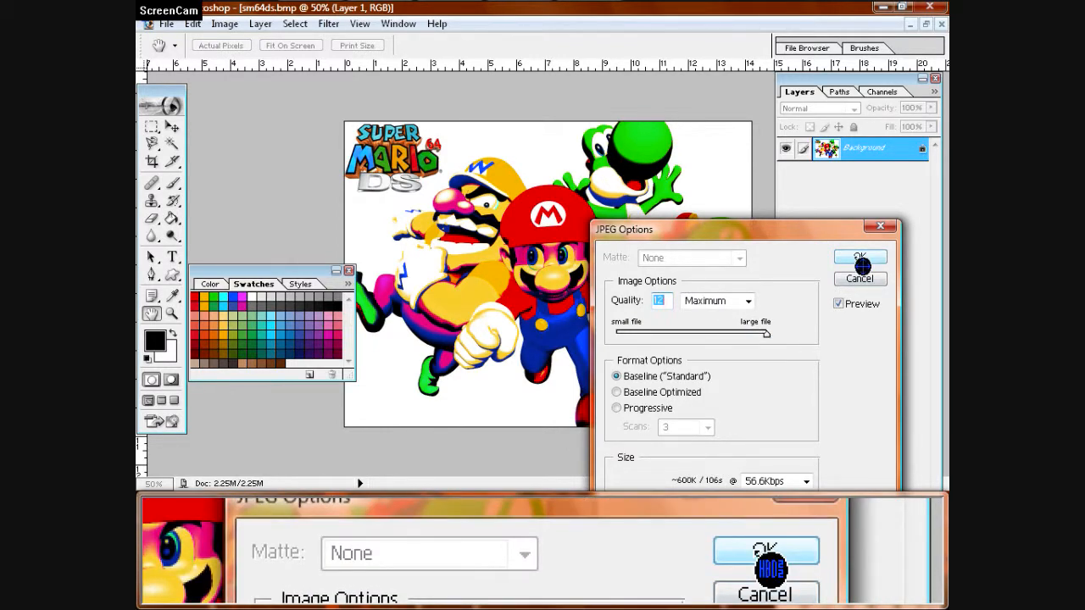
left_click(862, 260)
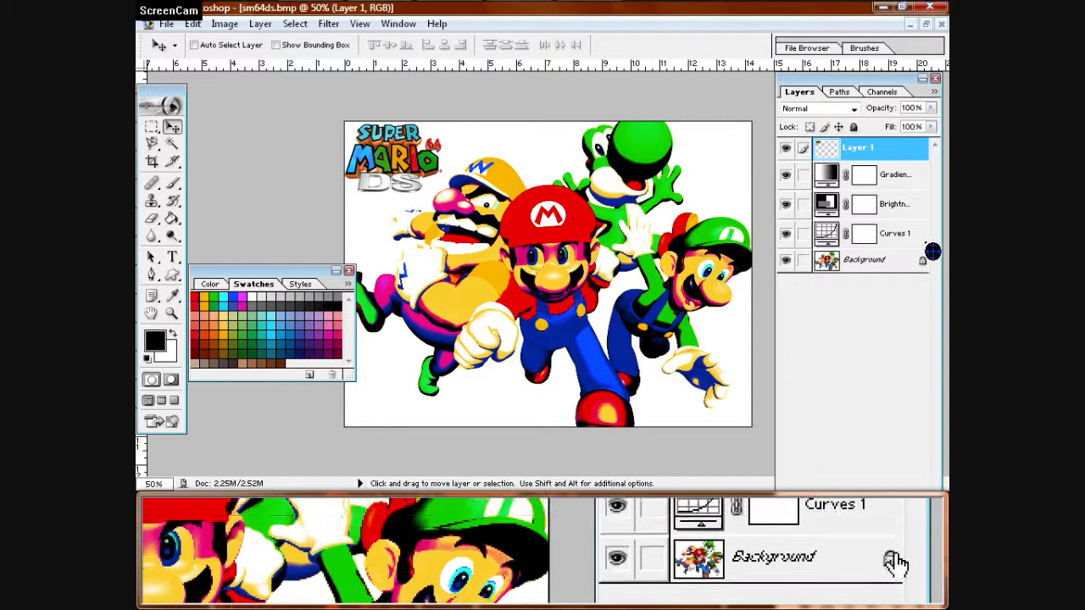
Step: Minimize the image editor and browser windows to reach the desktop, and open the Windows Control Panel
left_click(885, 8)
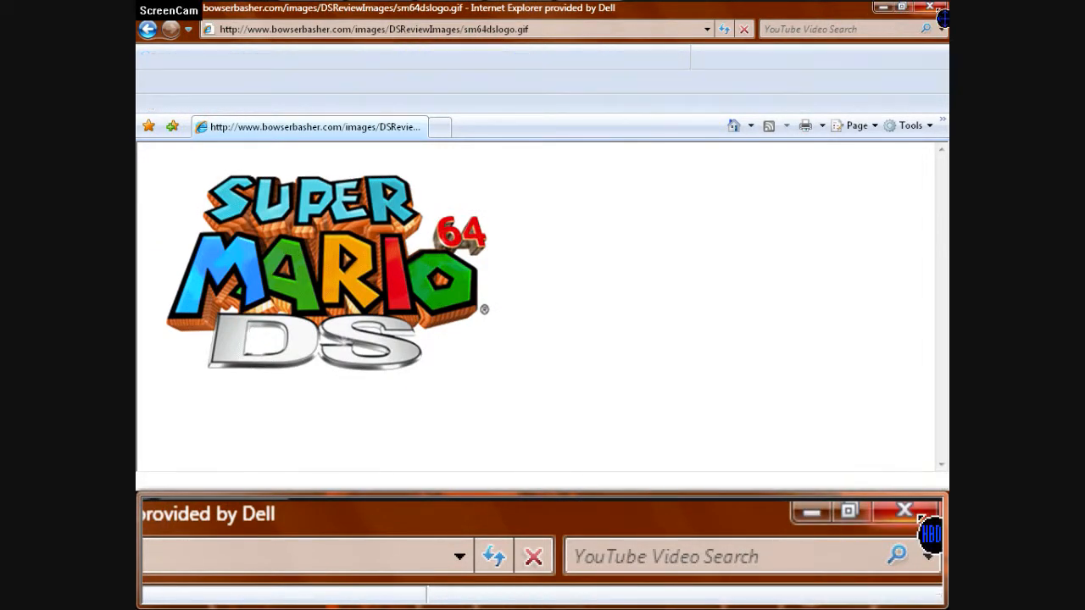
left_click(883, 7)
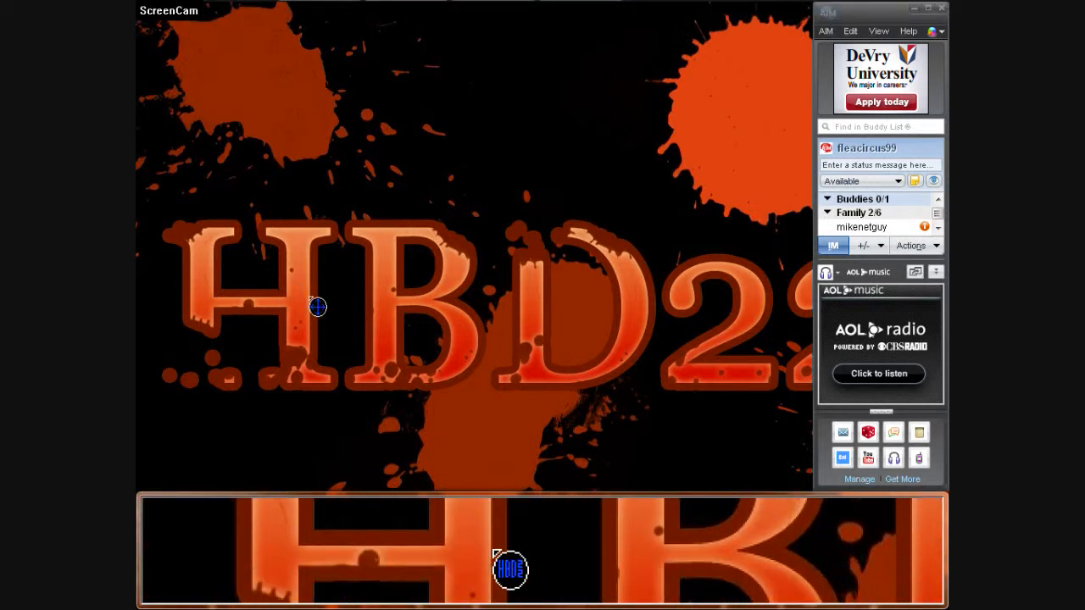
left_click(162, 8)
left_click(403, 383)
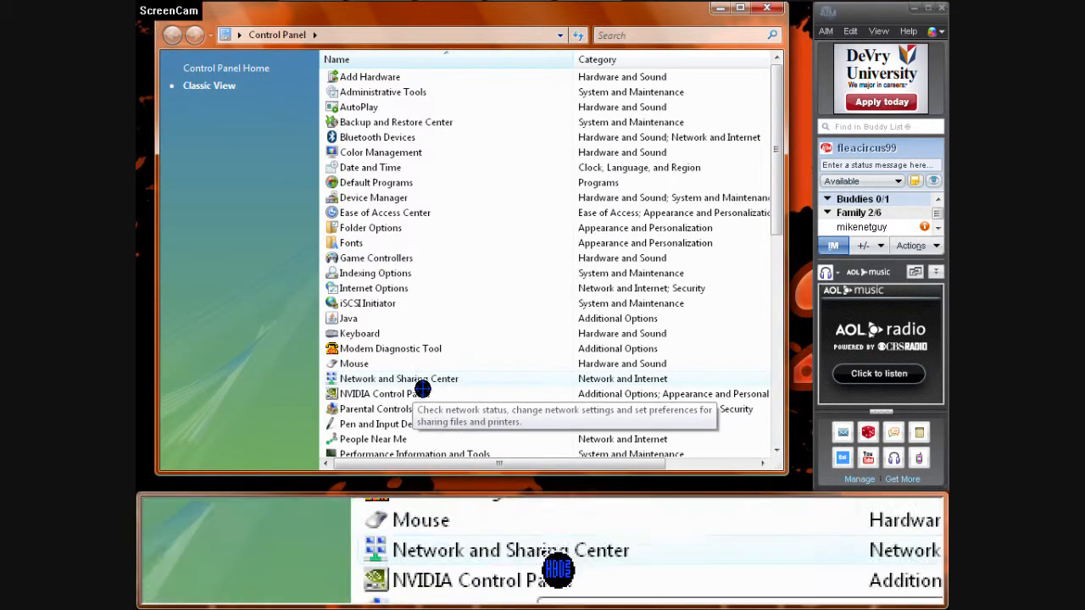
Step: Open the Desktop Background settings from Personalization in the Control Panel
left_click_drag(779, 126, 766, 96)
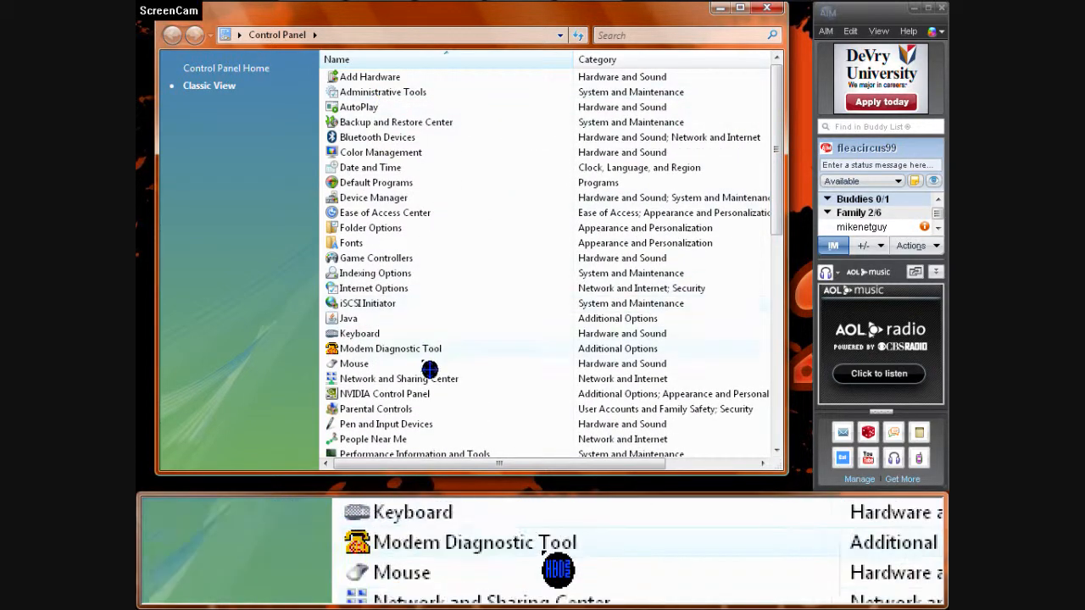
scroll(430, 369, "down", 2)
double_click(365, 381)
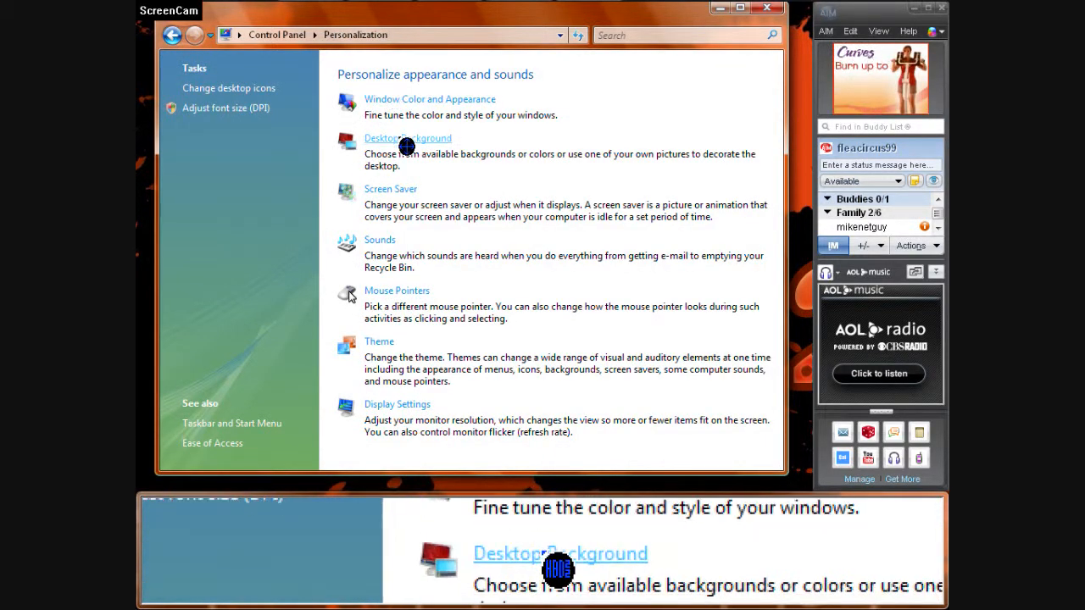
left_click(407, 139)
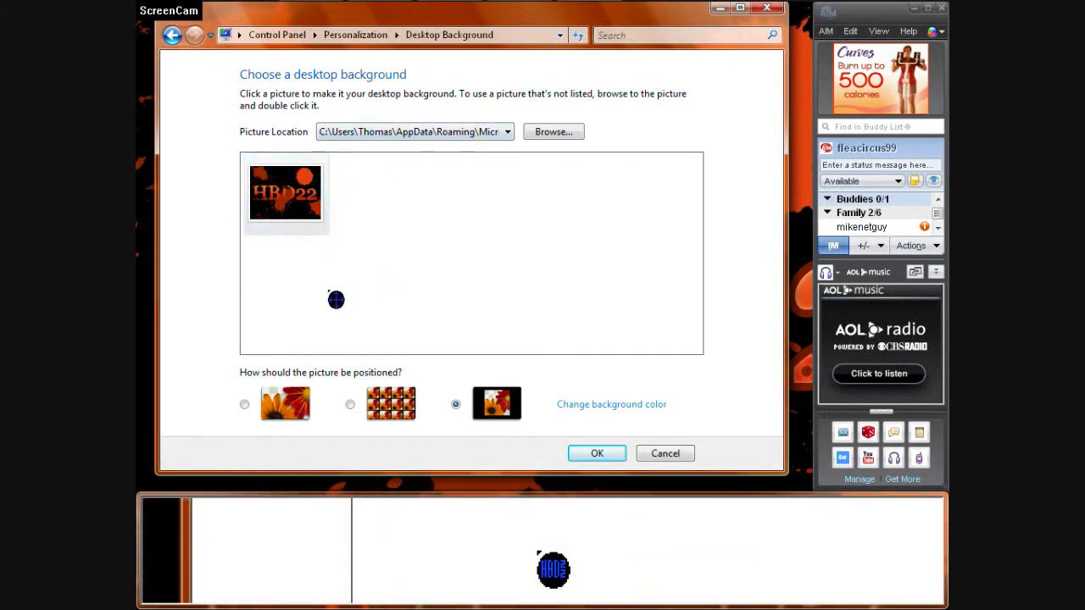
Step: Browse to the Pictures folder and choose the sm64dswallpaper JPEG as the desktop background
left_click(544, 133)
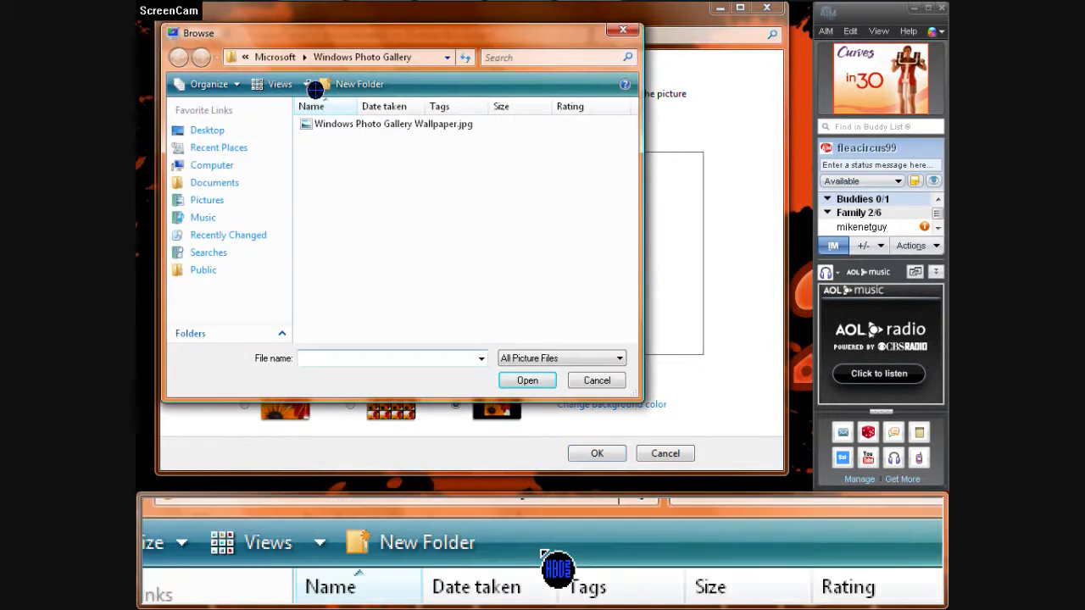
left_click(214, 203)
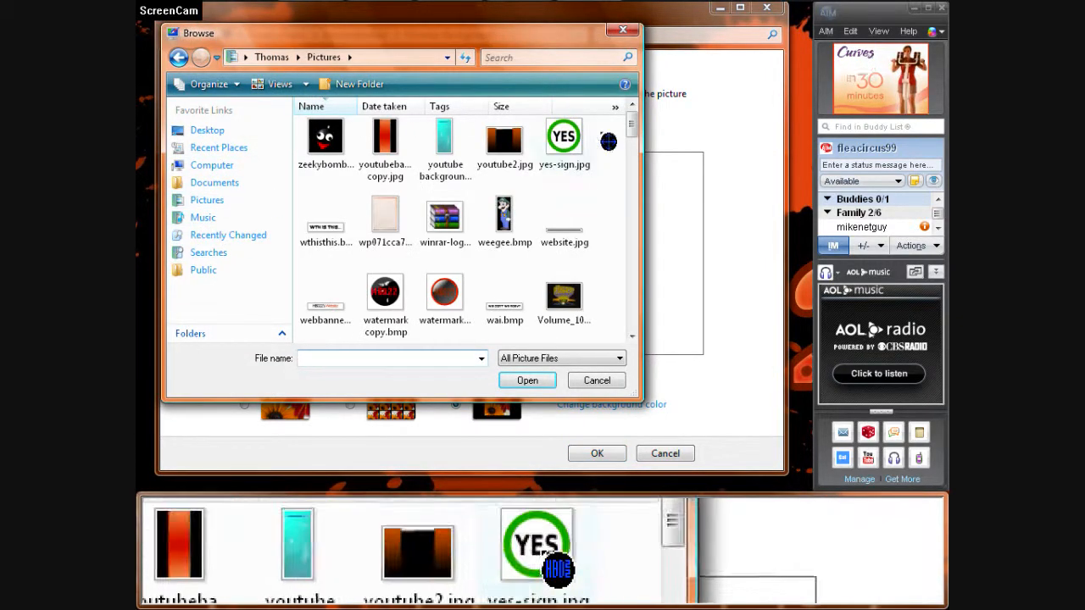
left_click_drag(637, 132, 636, 178)
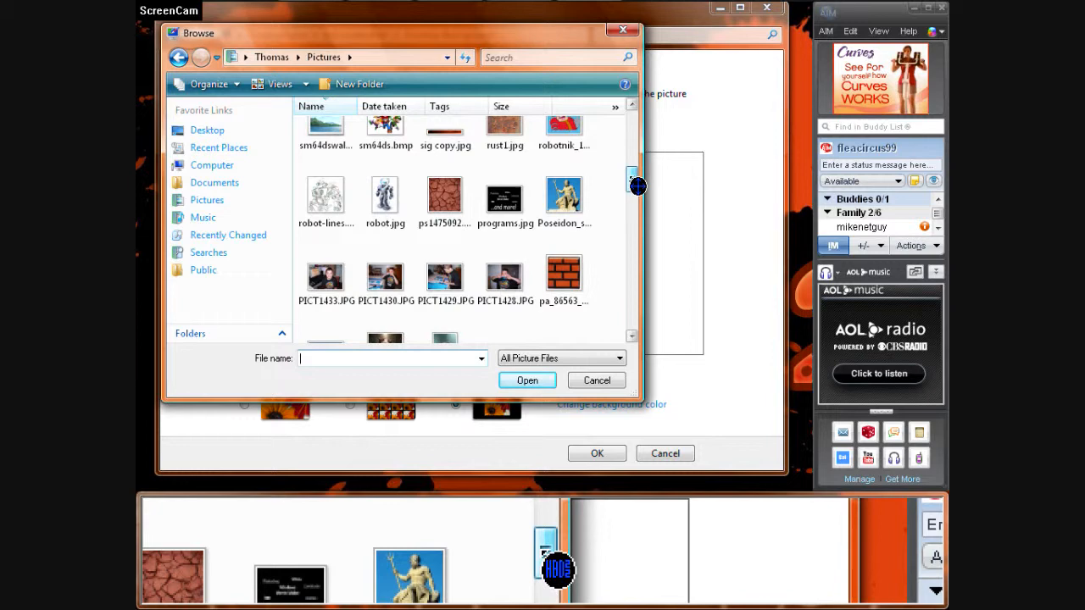
double_click(459, 183)
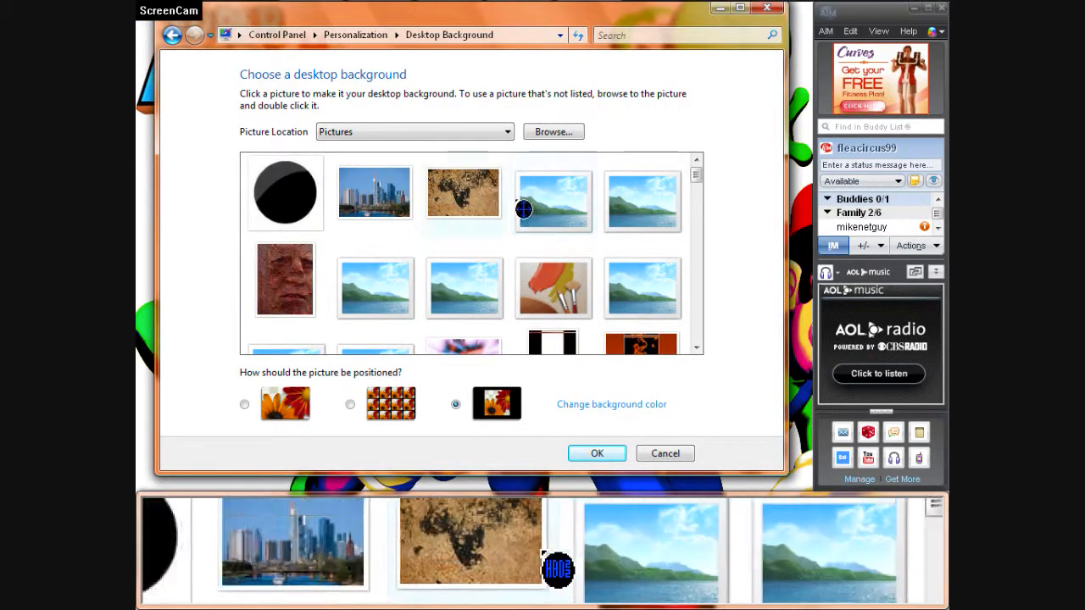
Step: Position the background to fill the whole screen, select the Super Mario 64 DS wallpaper among the Pictures thumbnails, and apply it
left_click_drag(696, 180, 703, 254)
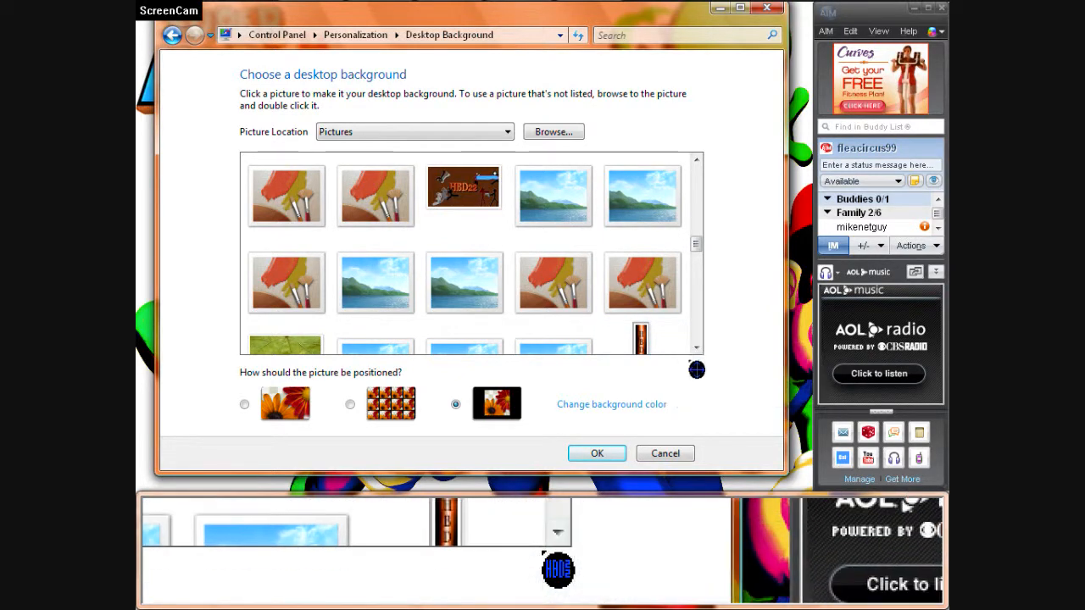
left_click(244, 404)
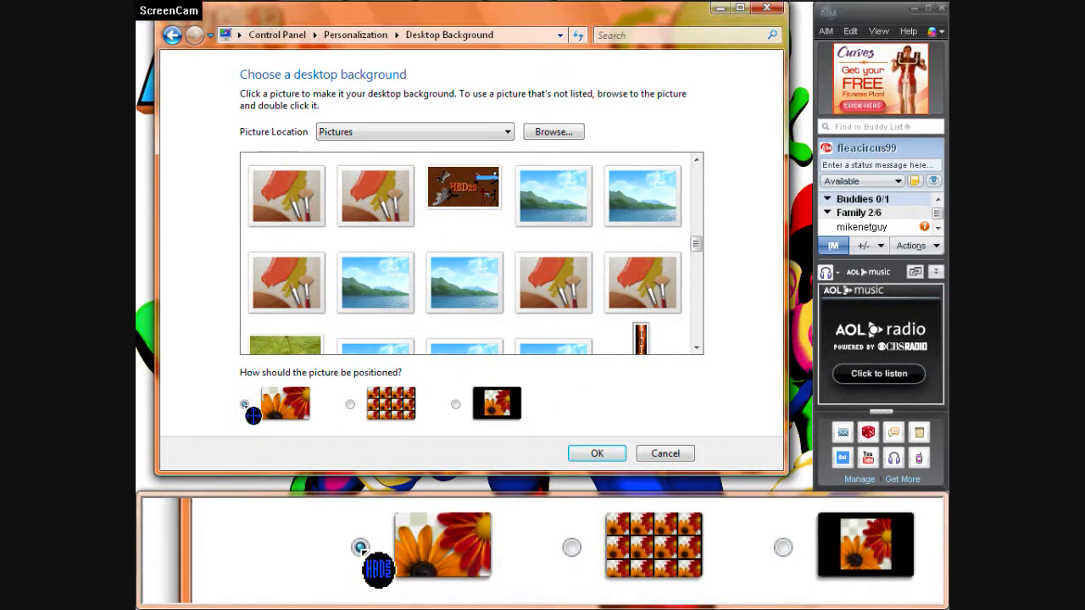
left_click_drag(695, 244, 700, 339)
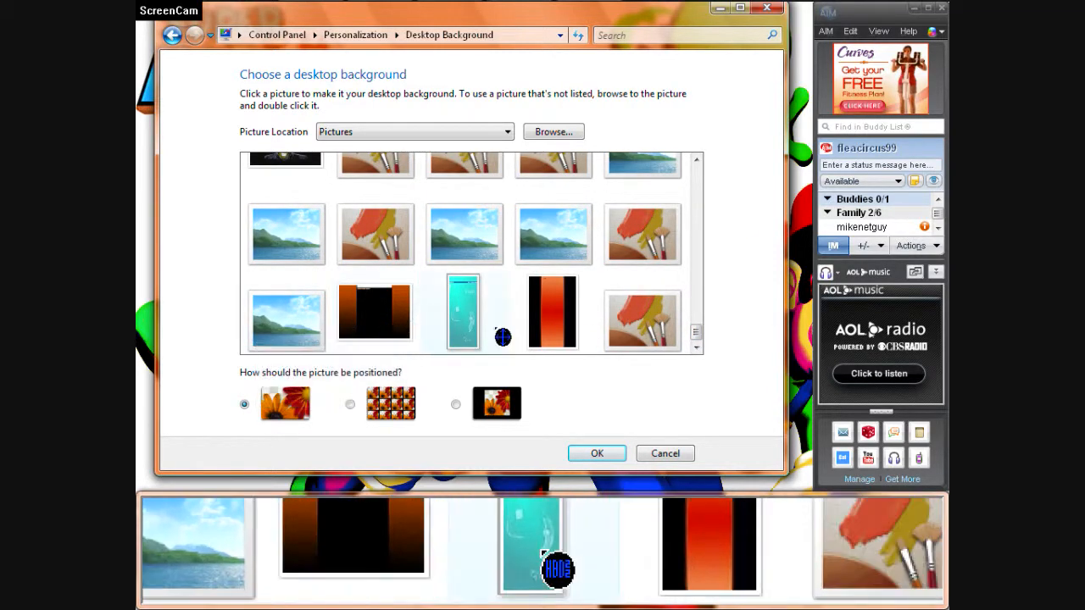
left_click_drag(700, 339, 700, 291)
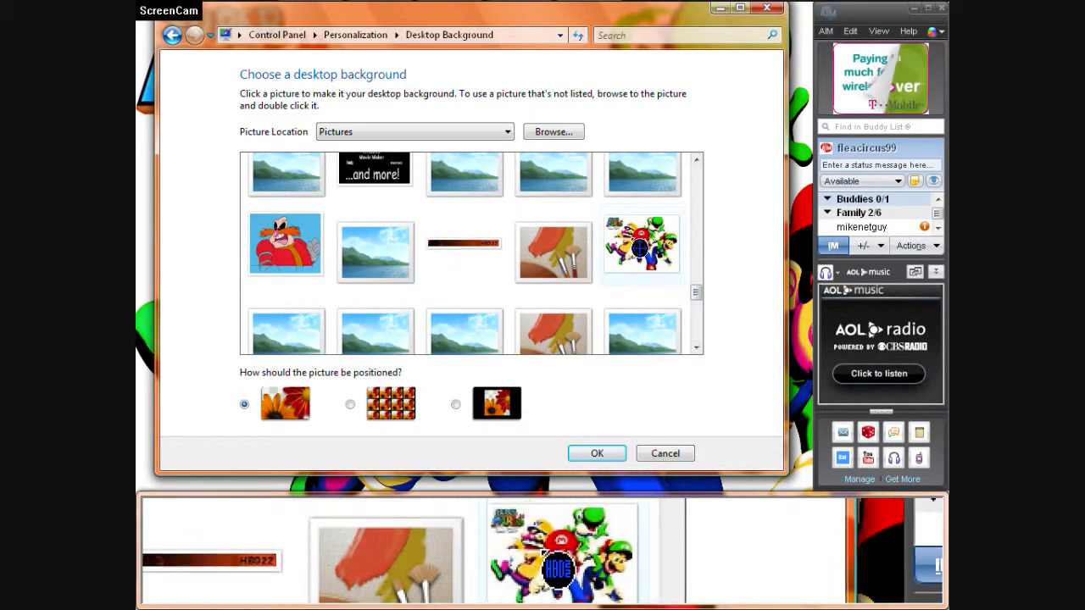
left_click(640, 246)
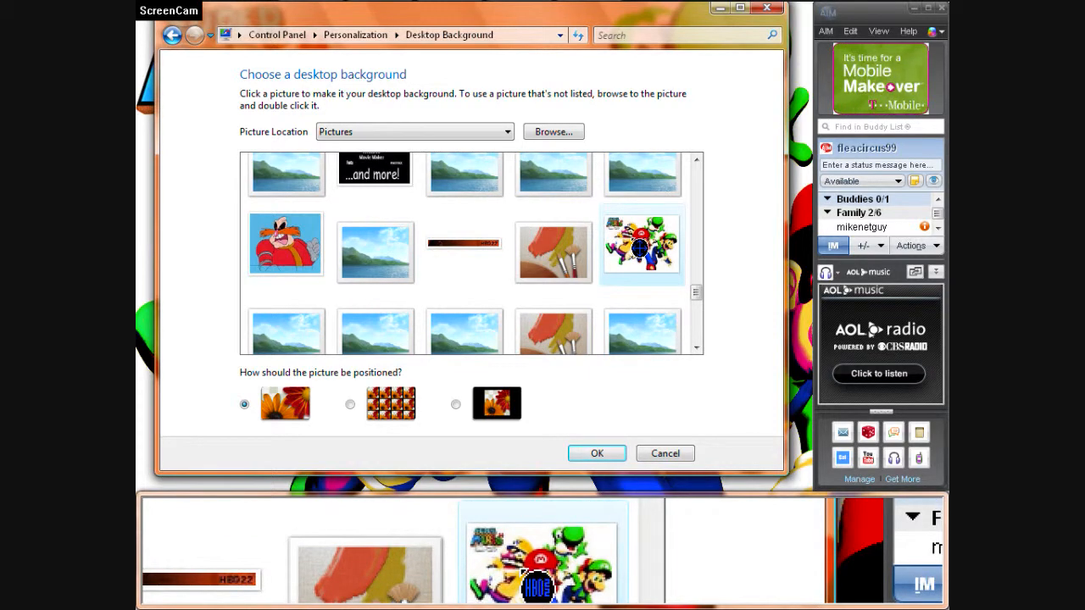
key("Return")
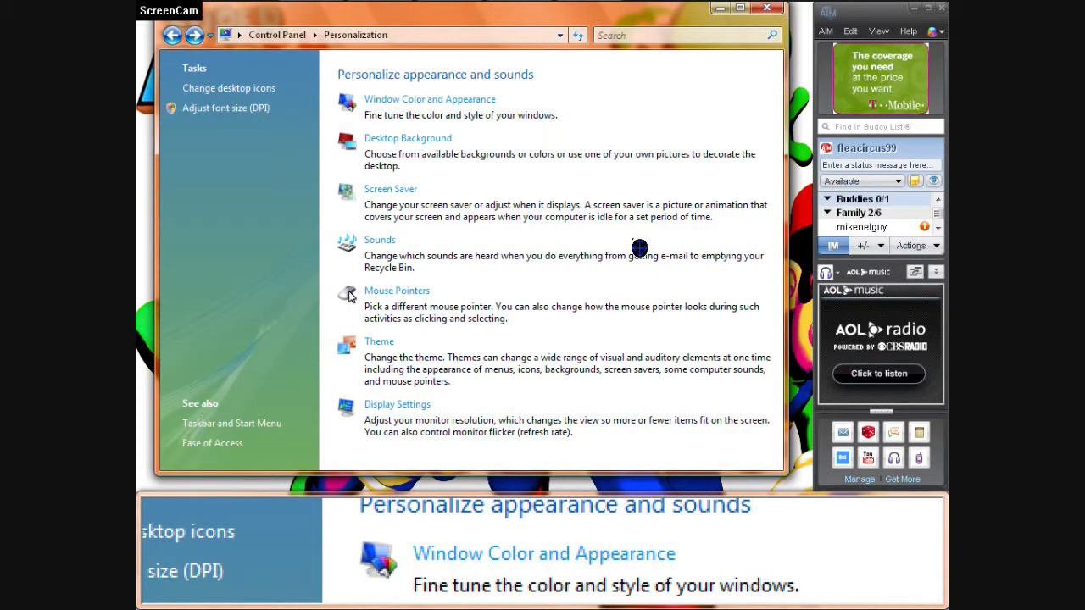
Step: Close the Personalization window and minimize the AIM buddy list to clear the desktop wallpaper
left_click_drag(567, 20, 536, 98)
left_click(742, 93)
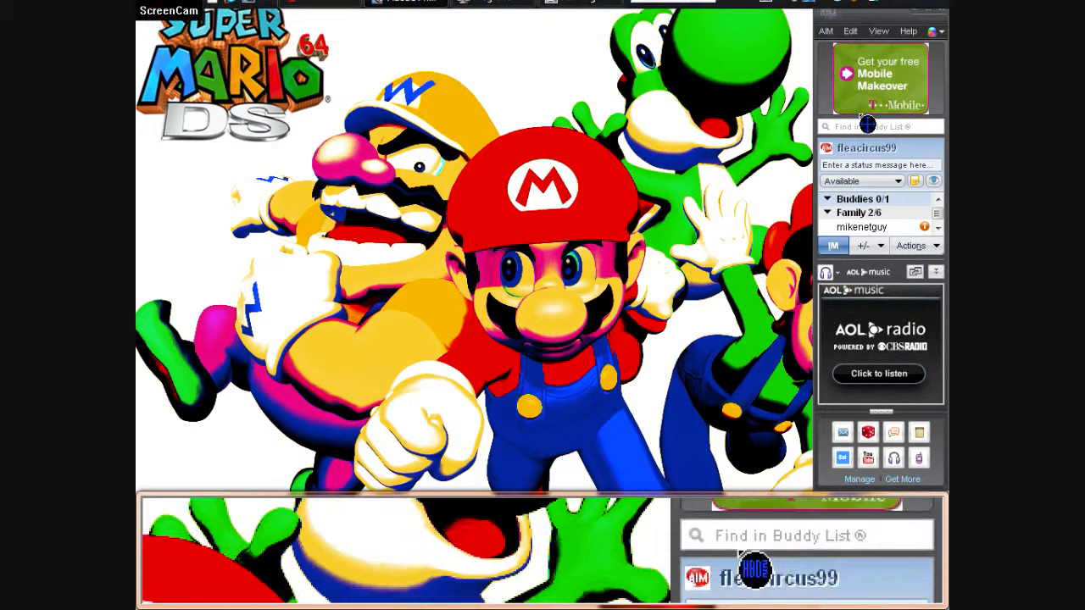
left_click(915, 7)
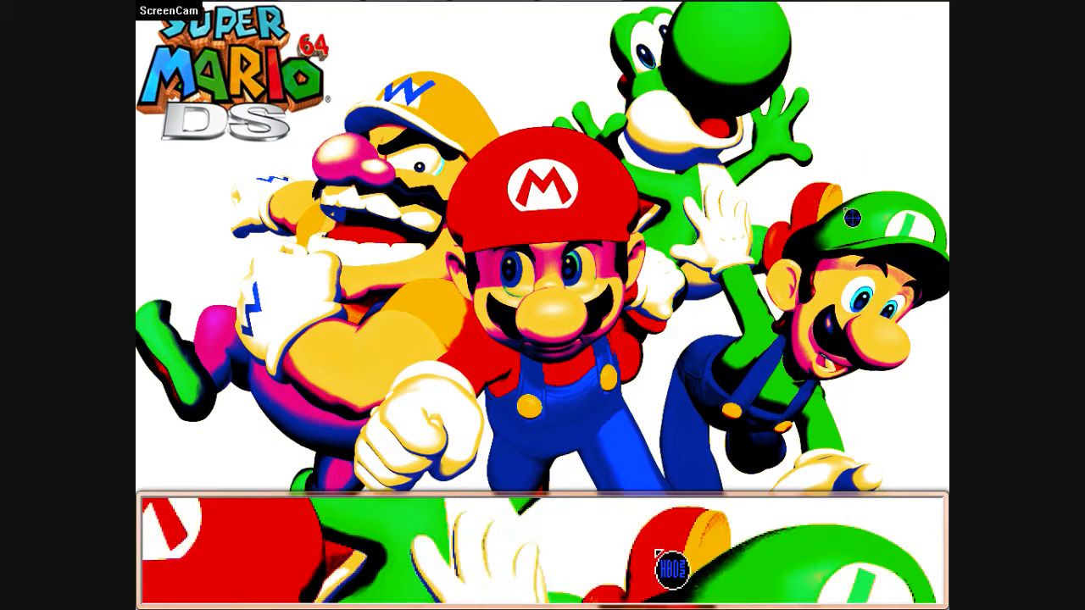